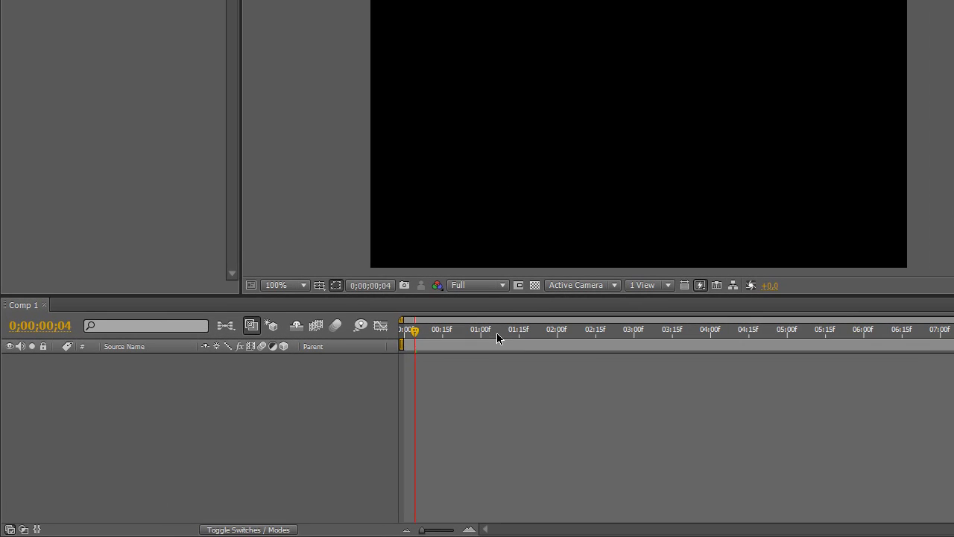
Drag Comp 1's current-time indicator back to 0;00;00;00.
drag(403, 385, 383, 388)
drag(469, 338, 404, 338)
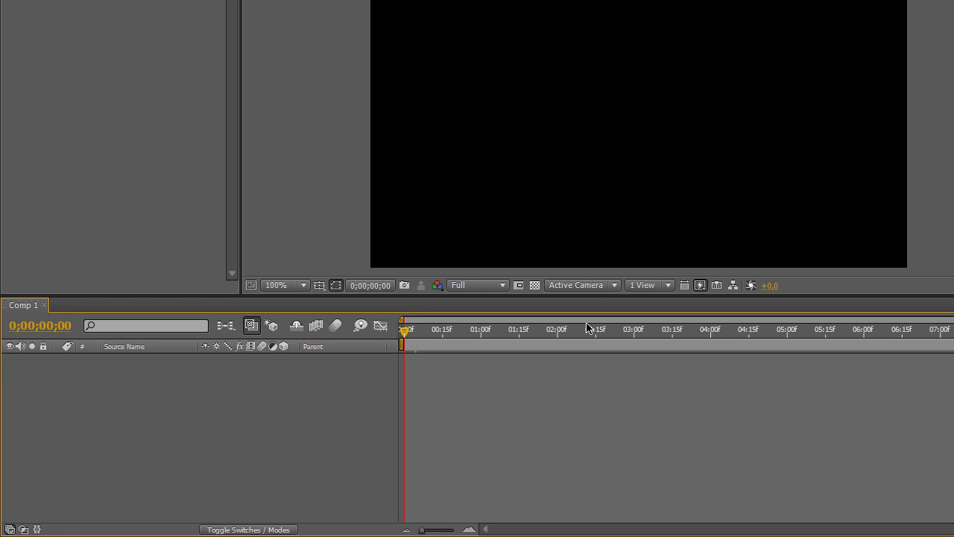
key(ctrl+y)
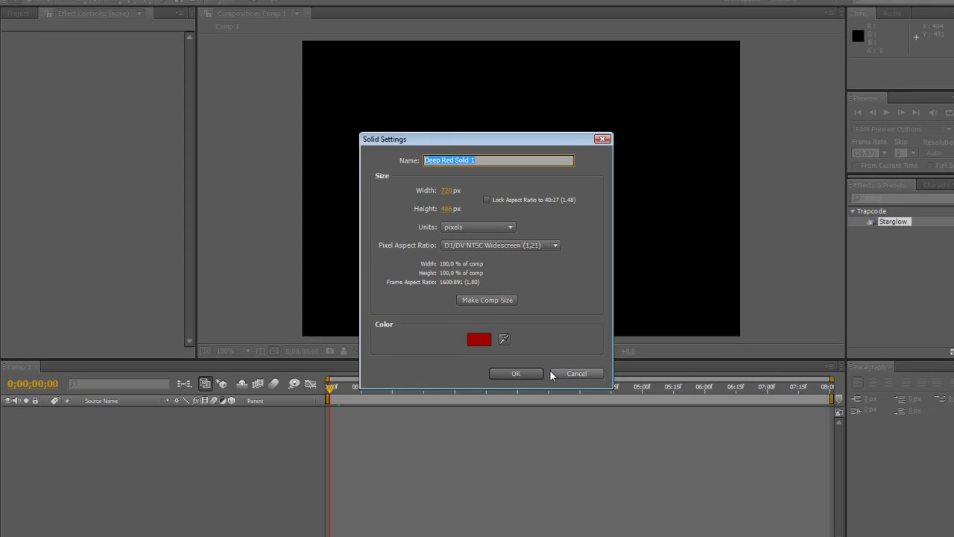
click(536, 375)
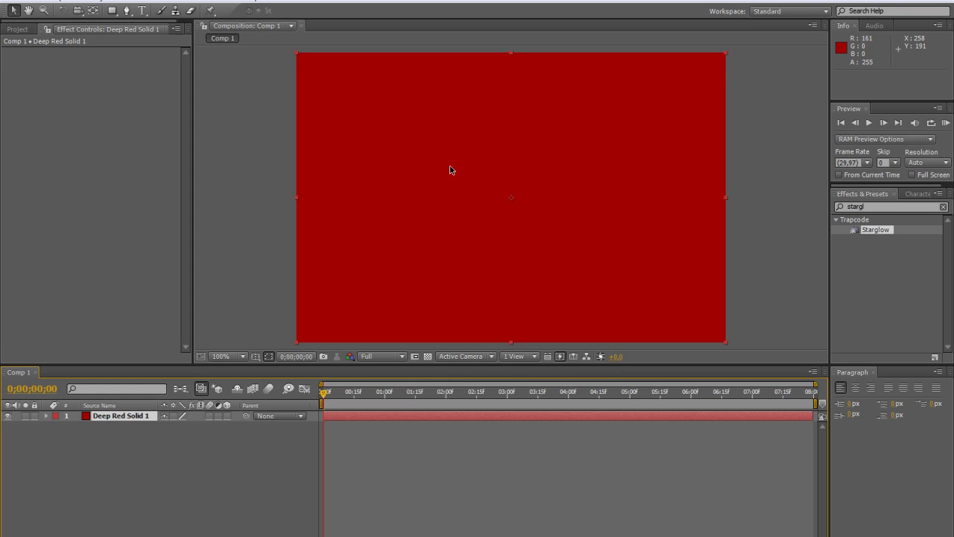
drag(298, 56, 320, 195)
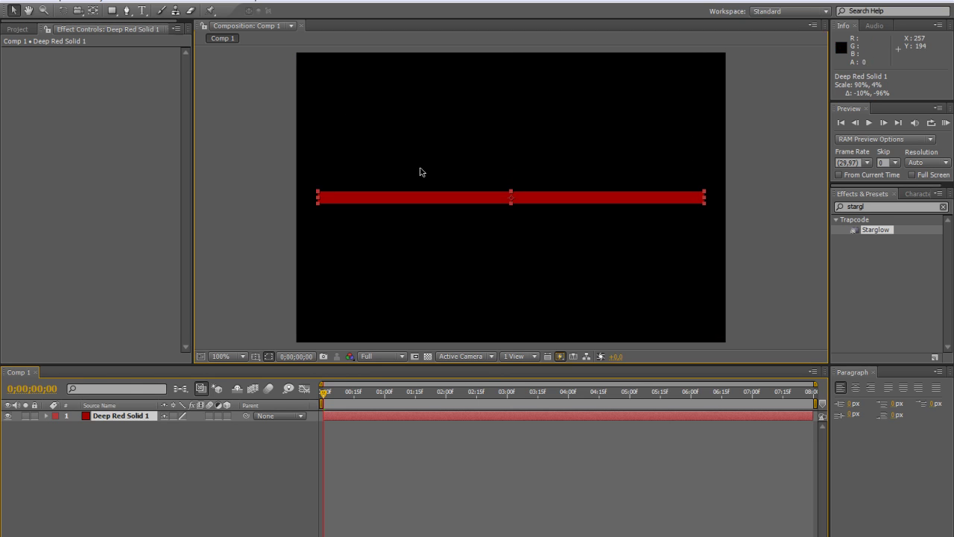
drag(879, 230, 867, 229)
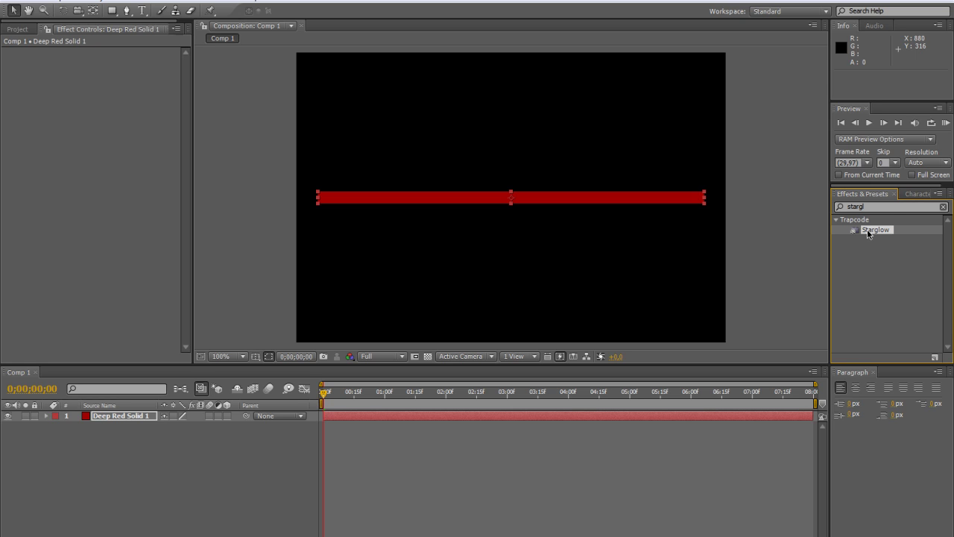
click(348, 201)
Delete the red solid, type 'VFXTutorials' in a paragraph text box, and undock the Tools panel.
key(Delete)
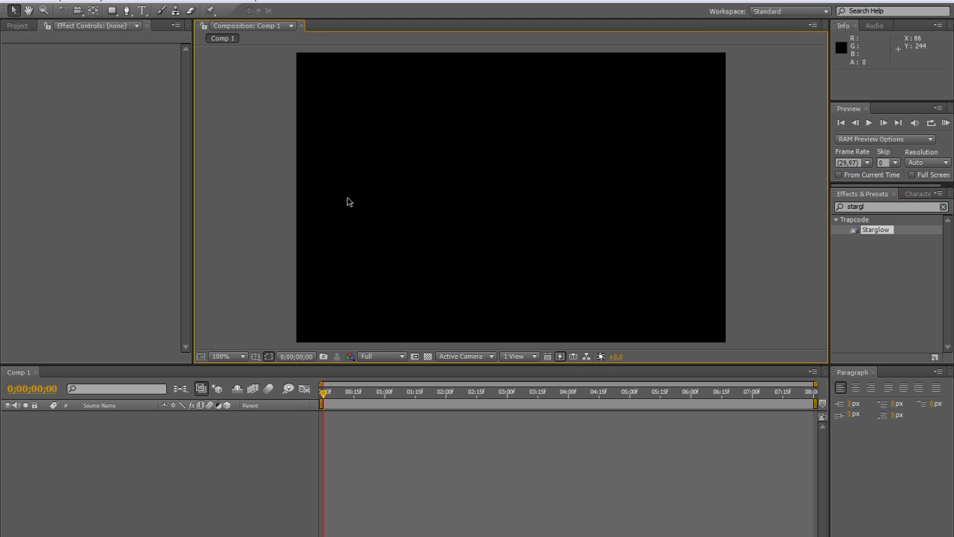
click(142, 11)
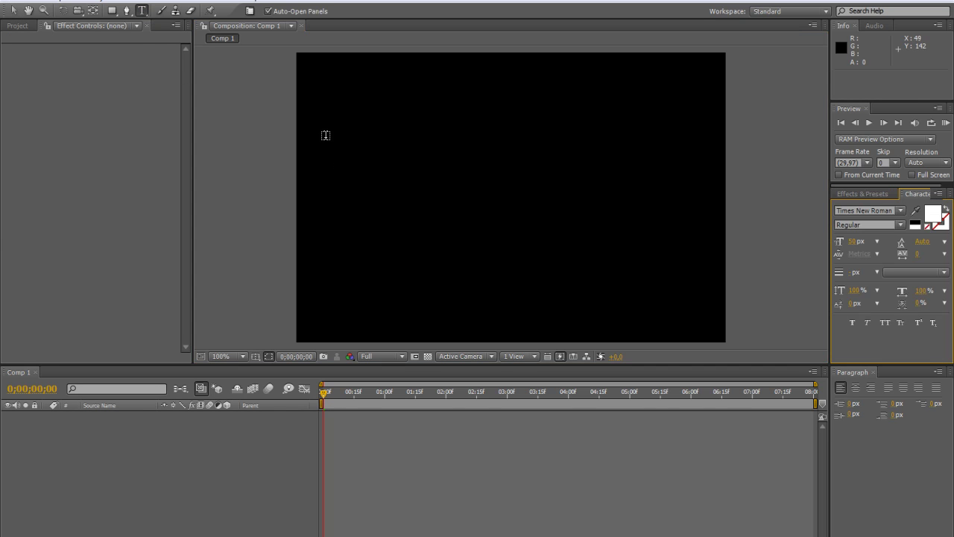
drag(323, 139, 680, 212)
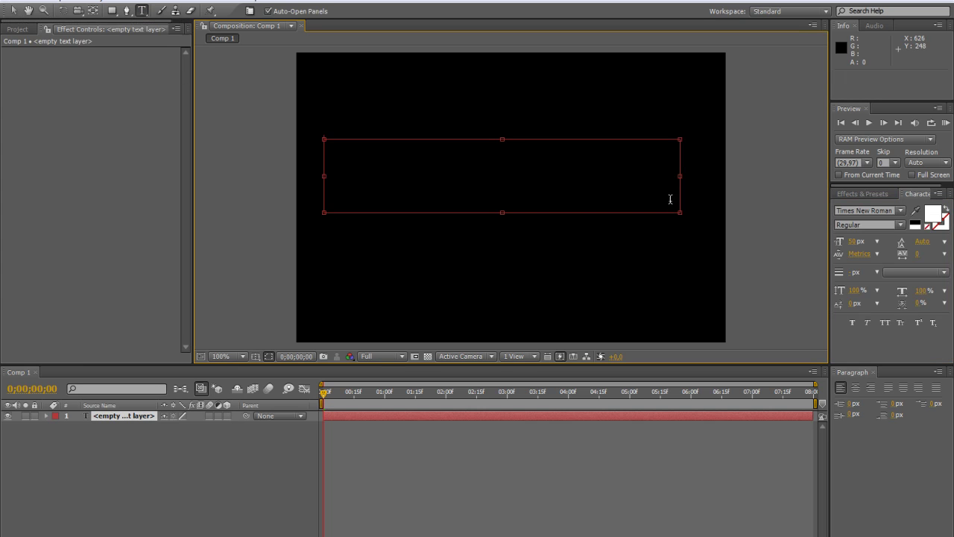
text(VFX)
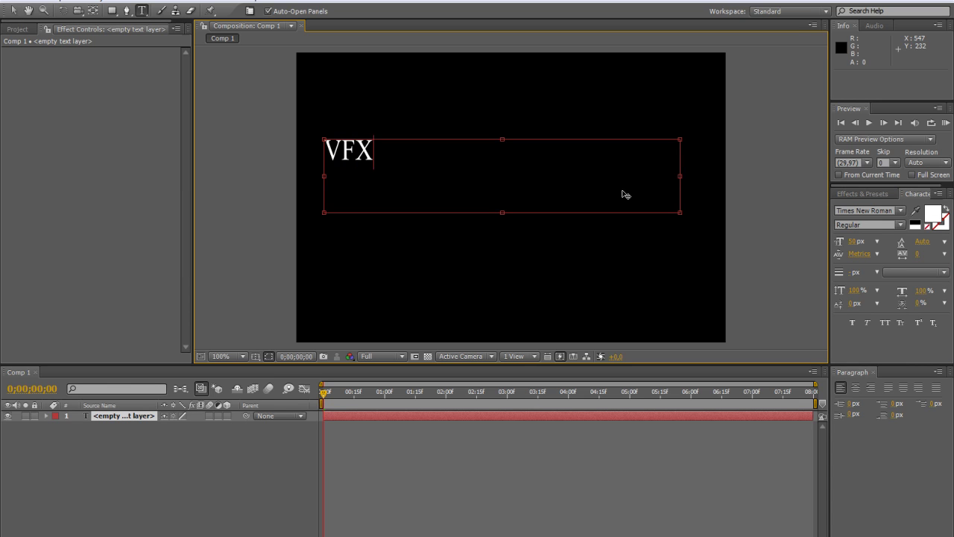
text(Tutorials)
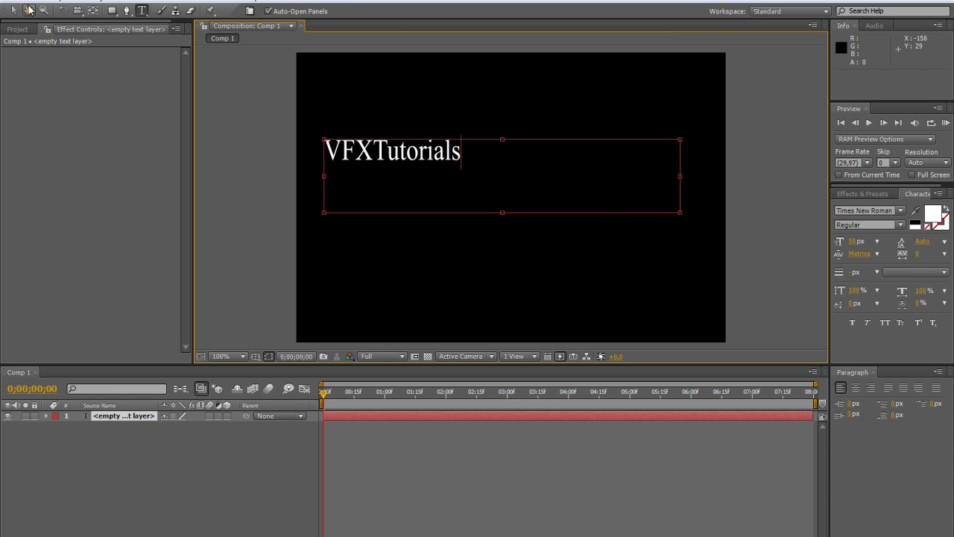
drag(3, 12, 89, 70)
Centre the VFXTutorials text, drag Trapcode Starglow onto it, and shrink the floating tools to one row.
click(27, 93)
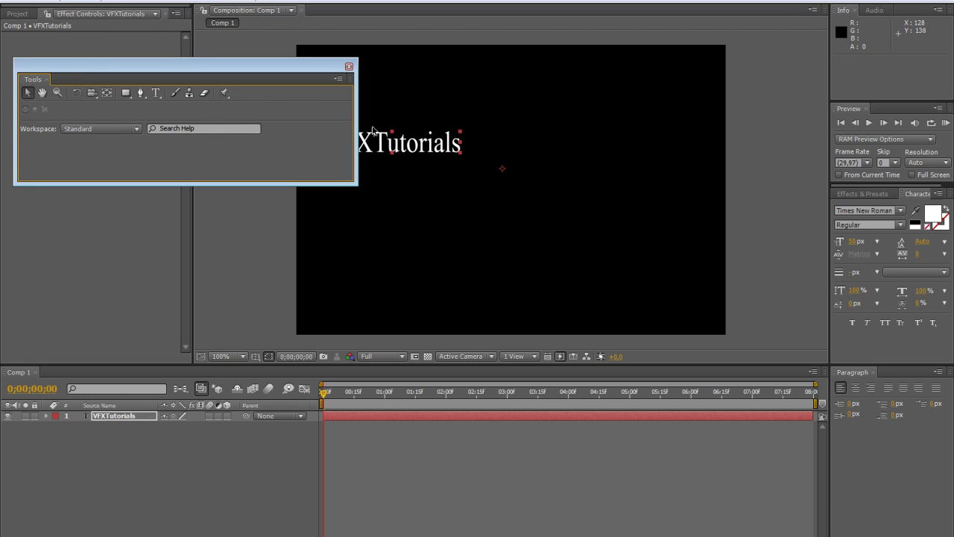
drag(419, 149, 519, 196)
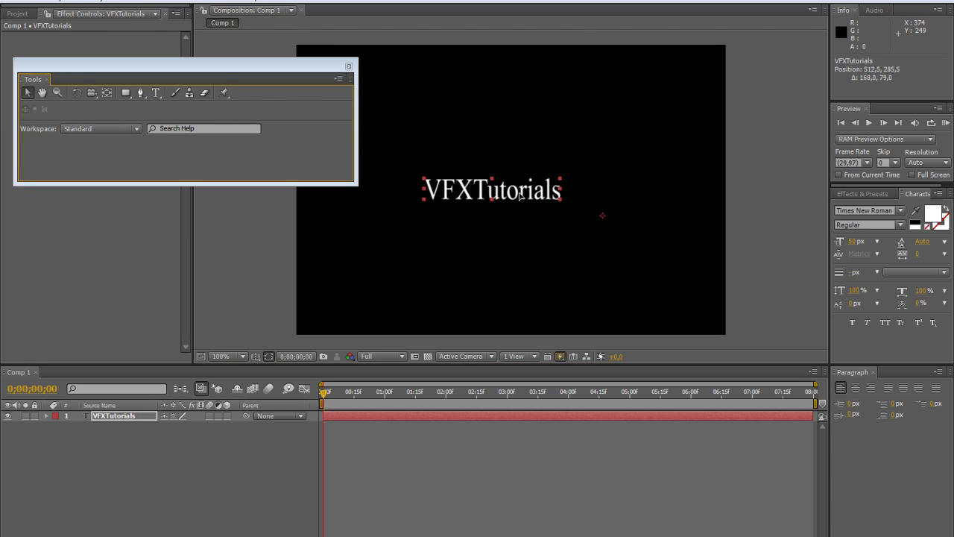
click(851, 195)
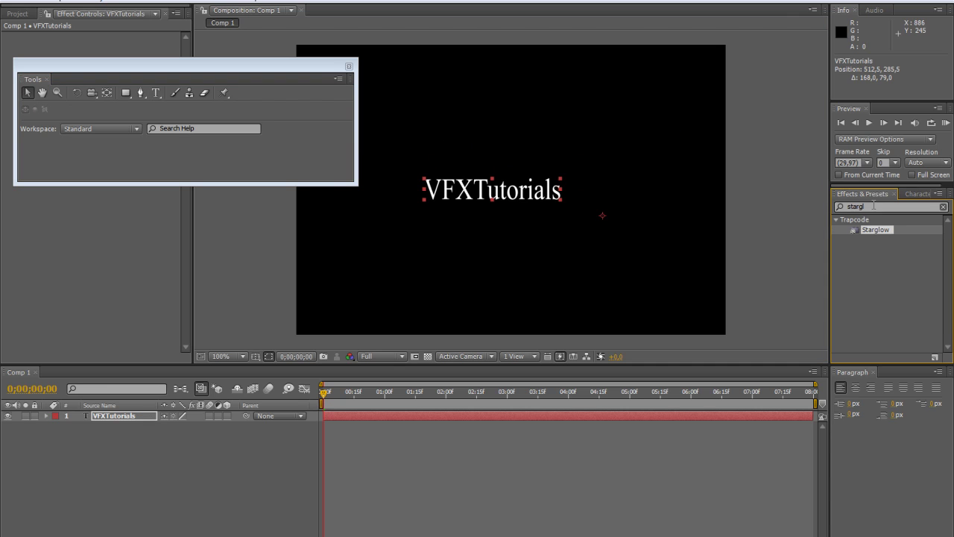
click(876, 206)
text(s)
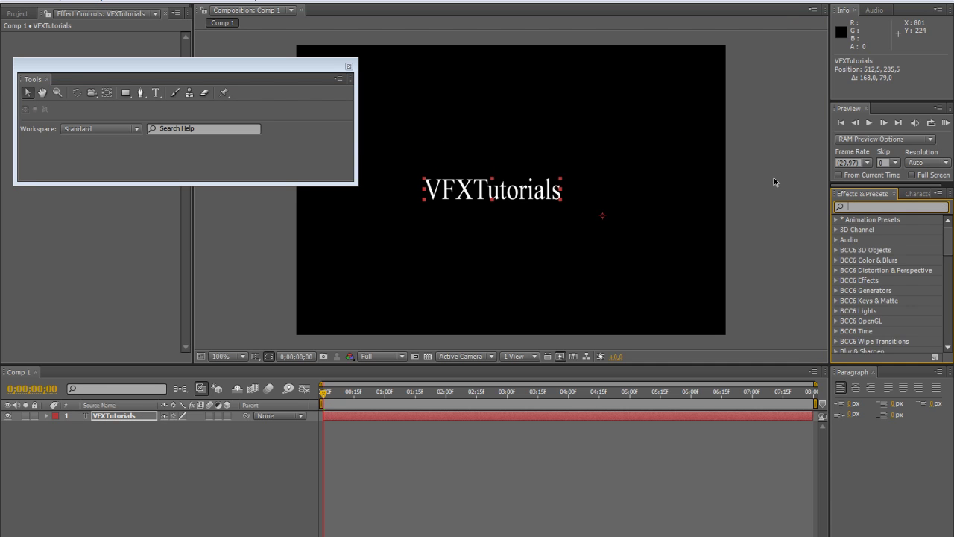
text(targlow)
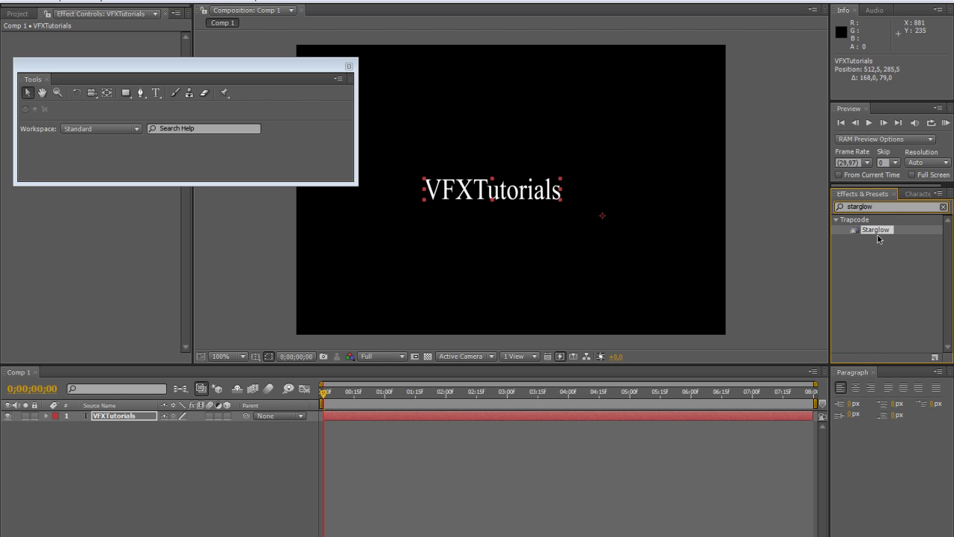
drag(877, 235, 498, 195)
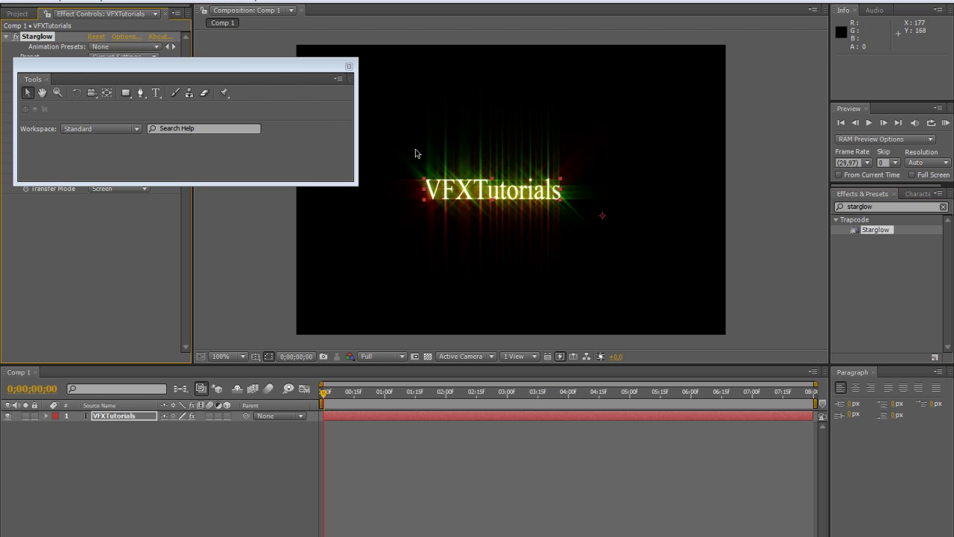
drag(280, 72, 249, 253)
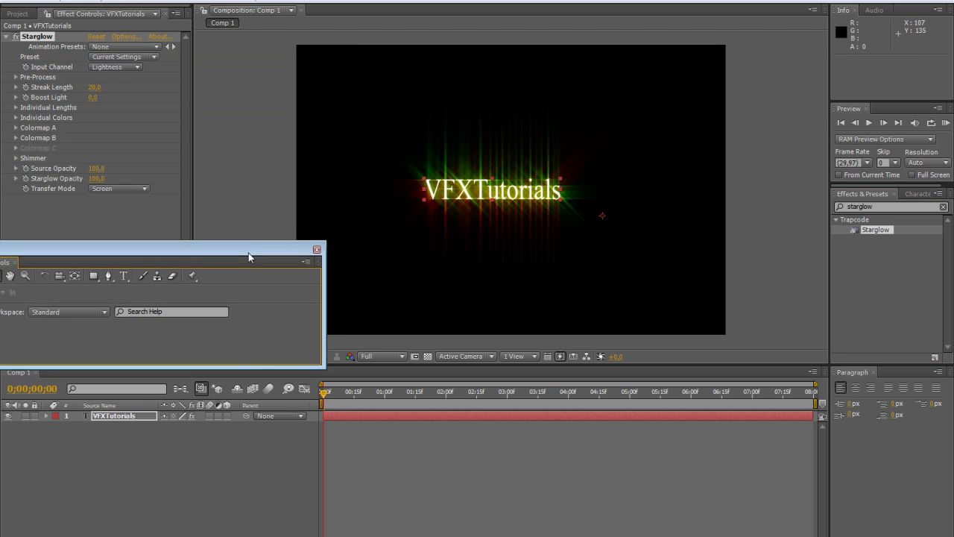
drag(233, 365, 636, 3)
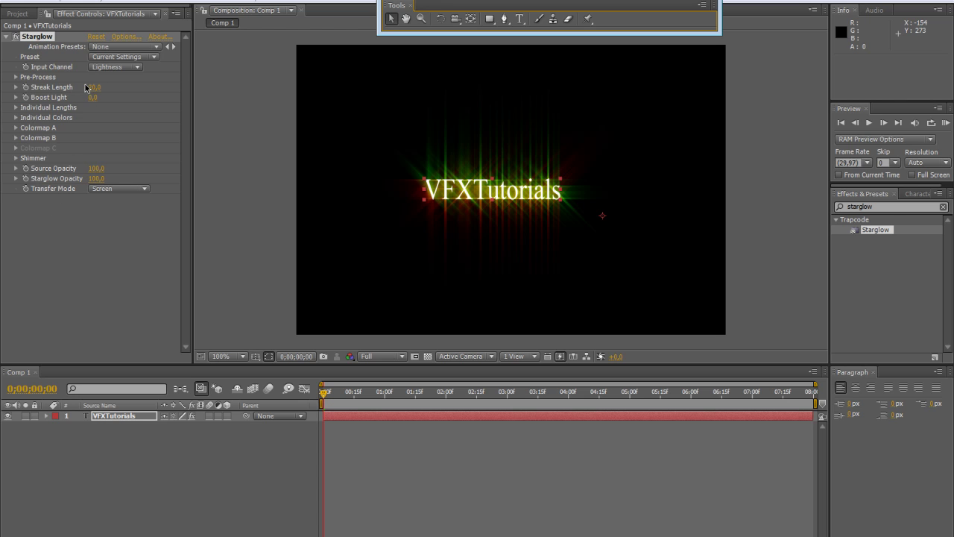
Set Starglow's Streak Length to 36 and Boost Light to 5.
mouse_move(95, 91)
mouse_down()
mouse_move(141, 84)
mouse_move(104, 90)
mouse_up()
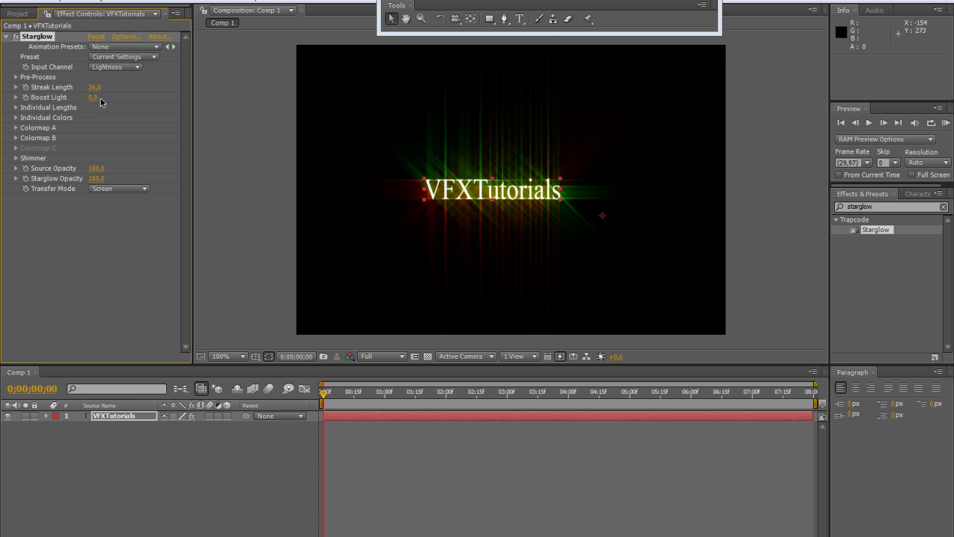
drag(93, 96, 190, 99)
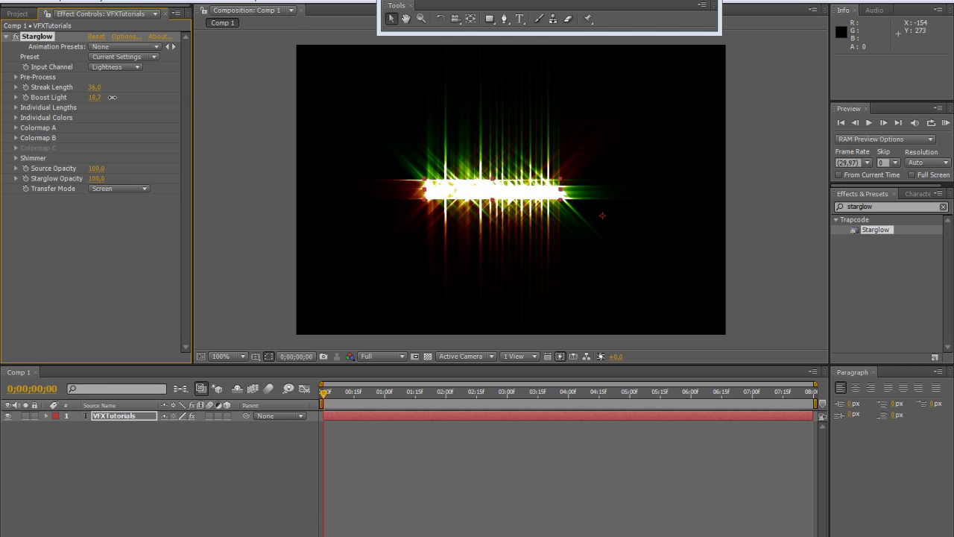
mouse_move(96, 97)
mouse_down()
mouse_move(39, 118)
mouse_move(51, 119)
mouse_up()
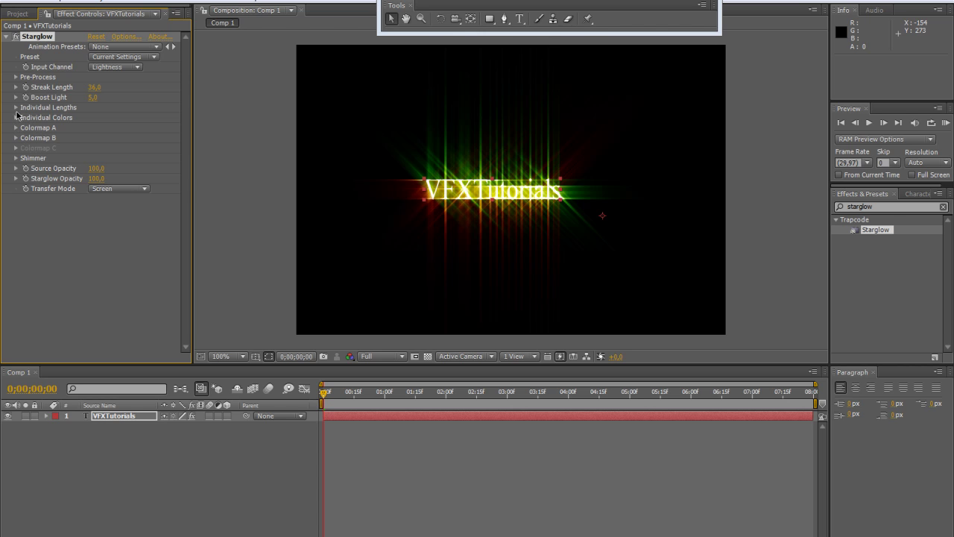
Expand Individual Lengths and scrub the streaks, setting Right to 3.3 and Left to 3.9.
click(16, 108)
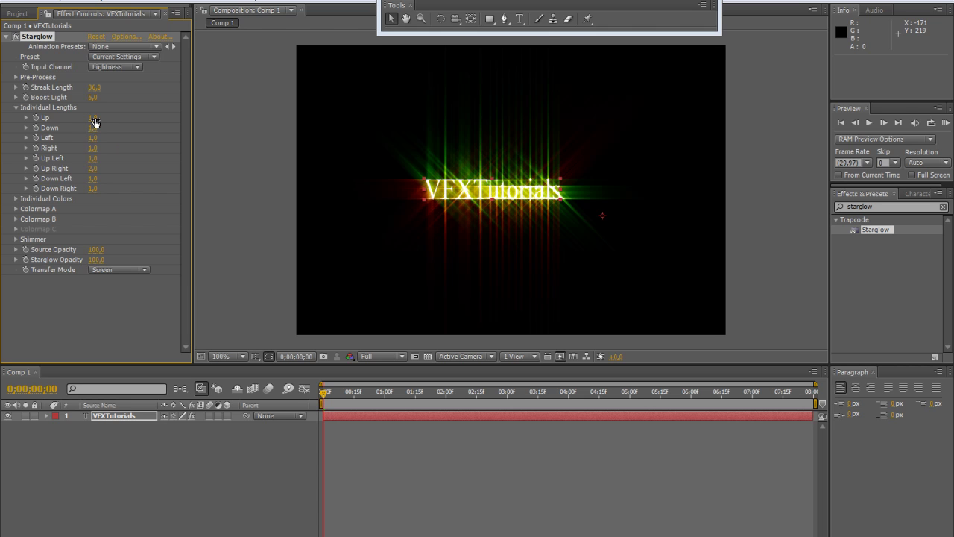
drag(98, 117, 207, 113)
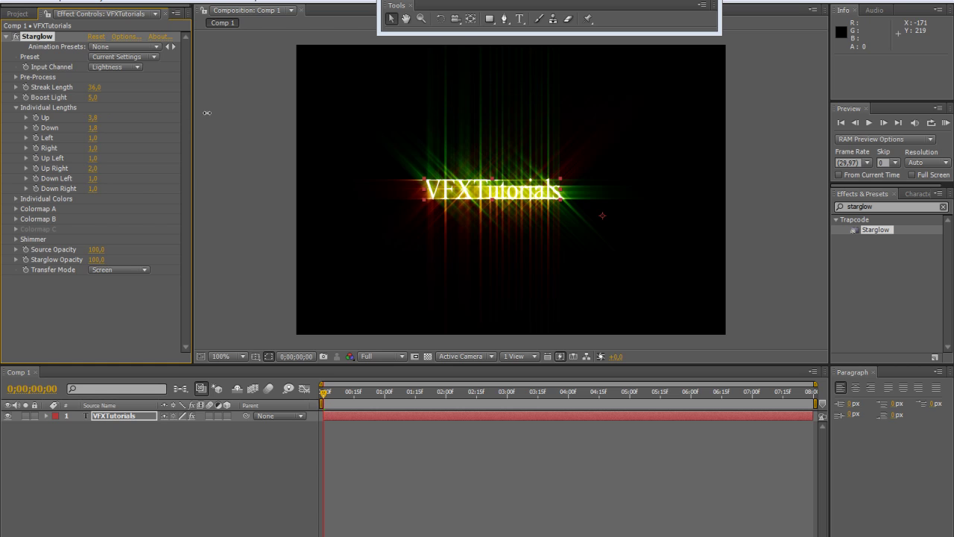
drag(310, 116, 482, 119)
drag(425, 116, 3, 116)
drag(47, 118, 168, 122)
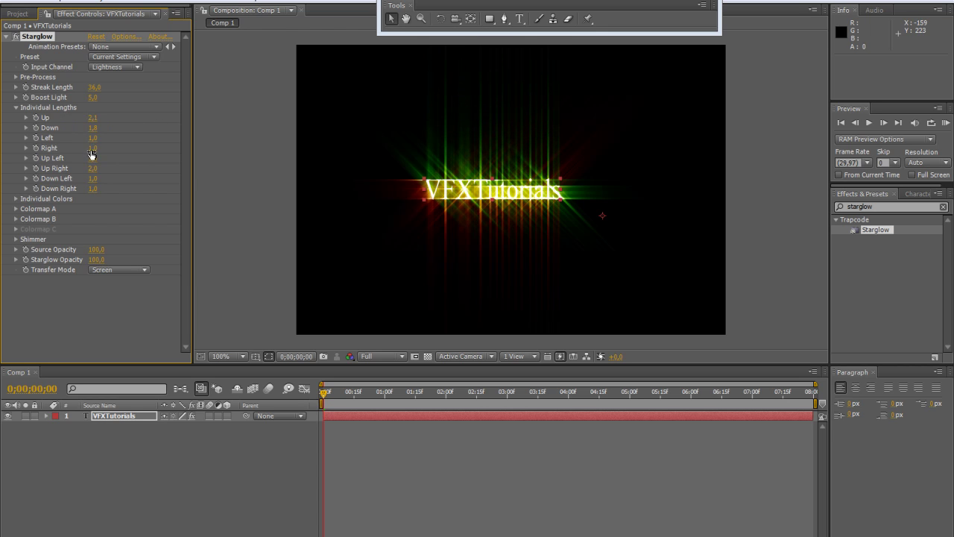
mouse_move(91, 148)
mouse_down()
mouse_move(320, 147)
mouse_move(162, 148)
mouse_up()
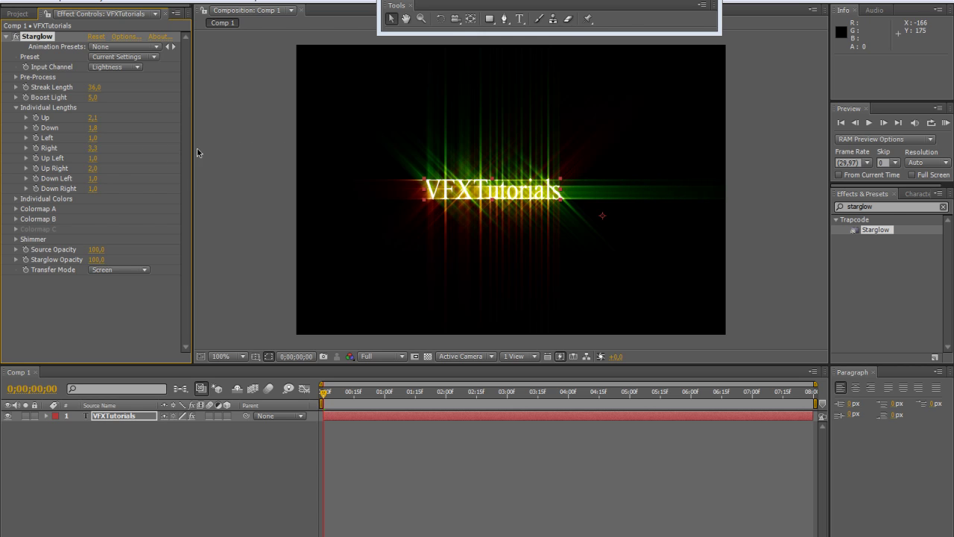
drag(93, 137, 249, 136)
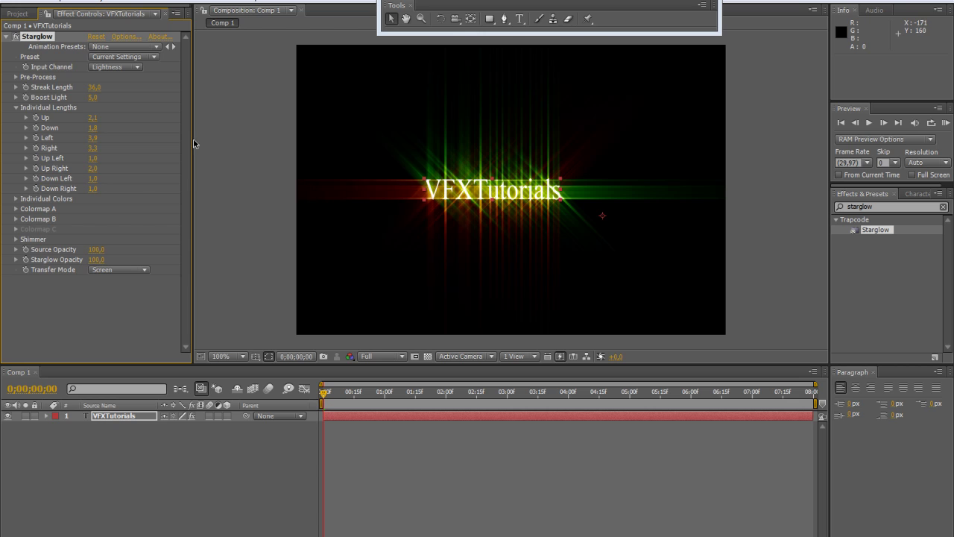
drag(97, 123, 26, 121)
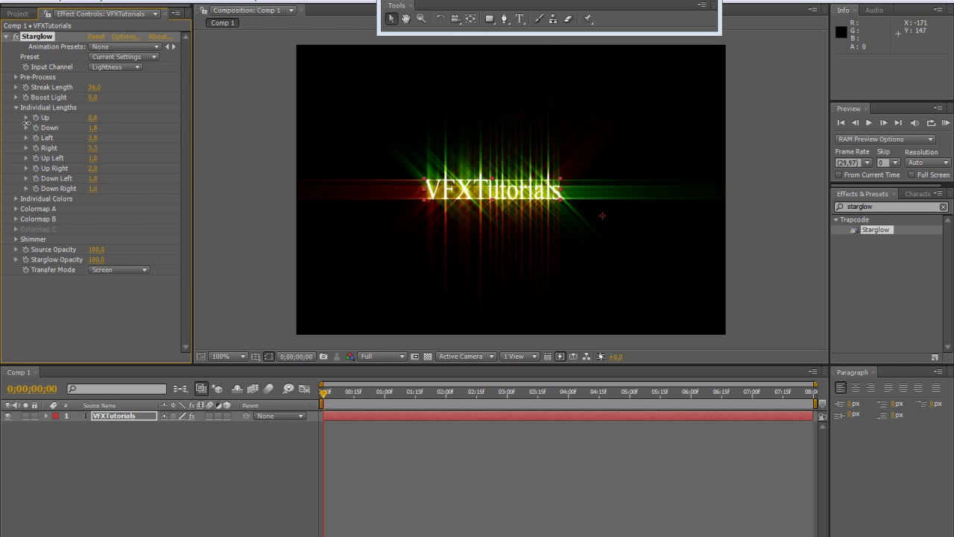
Enter the Up and Down lengths directly, ending at Up 0.8 and Down 1.0.
click(97, 118)
text(0)
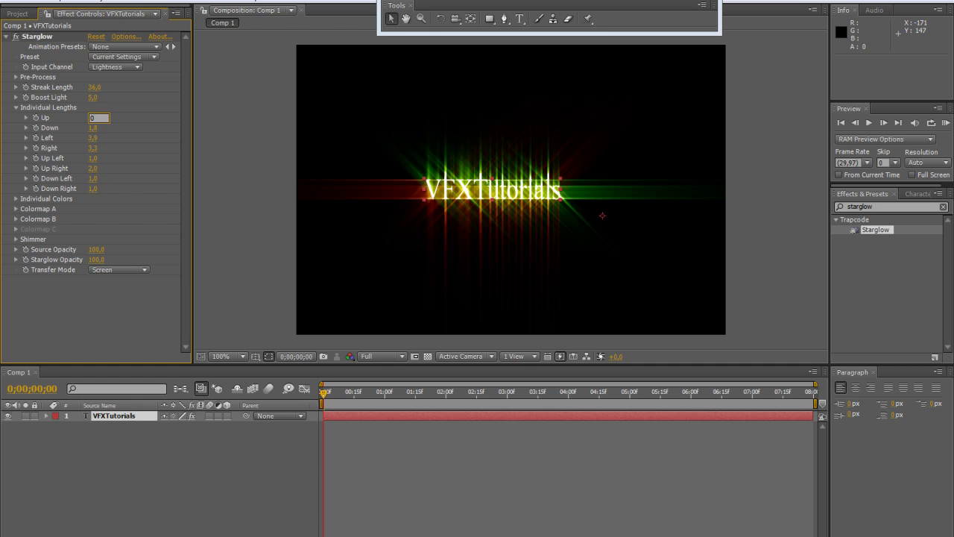
text(,5)
click(123, 189)
click(93, 128)
text(0)
click(152, 222)
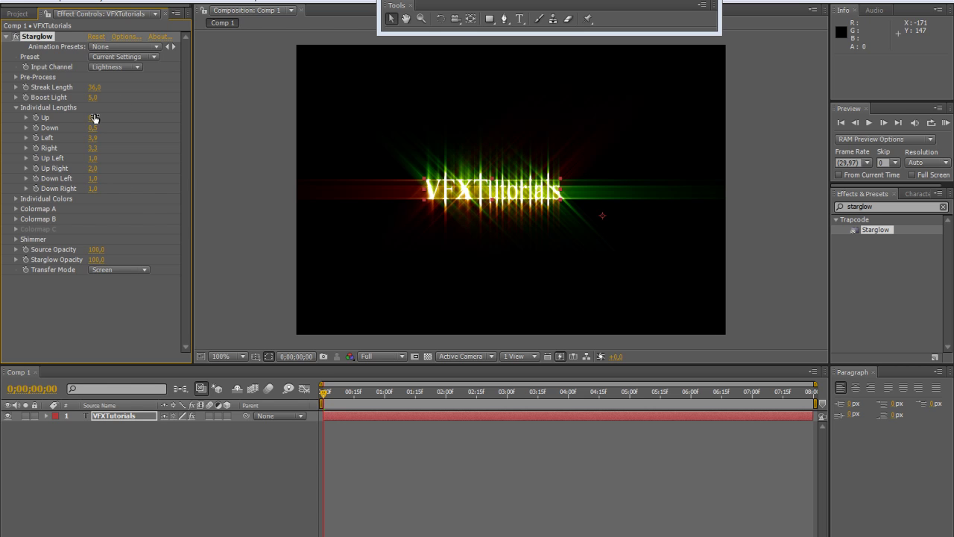
drag(94, 117, 119, 127)
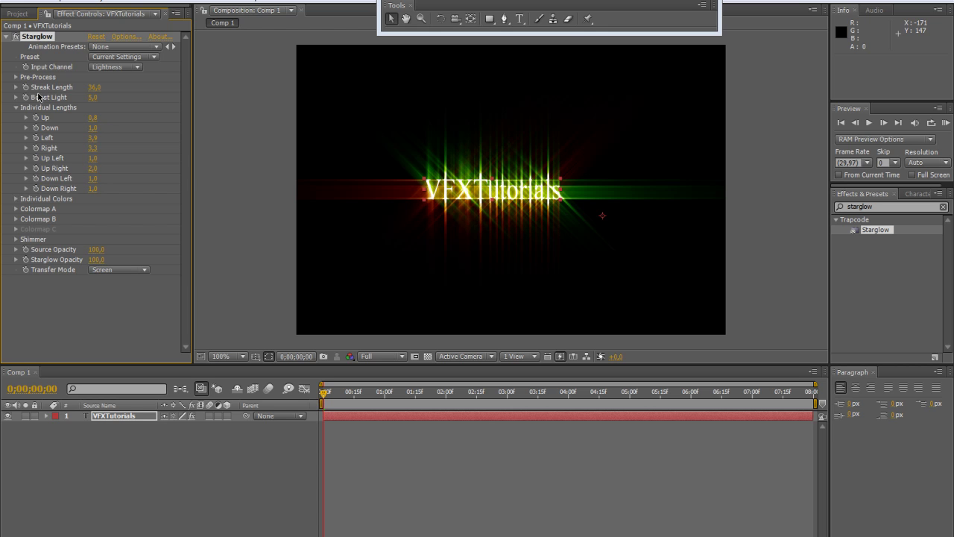
Twirl open Starglow's Individual Colors to see each direction's colormap.
click(16, 200)
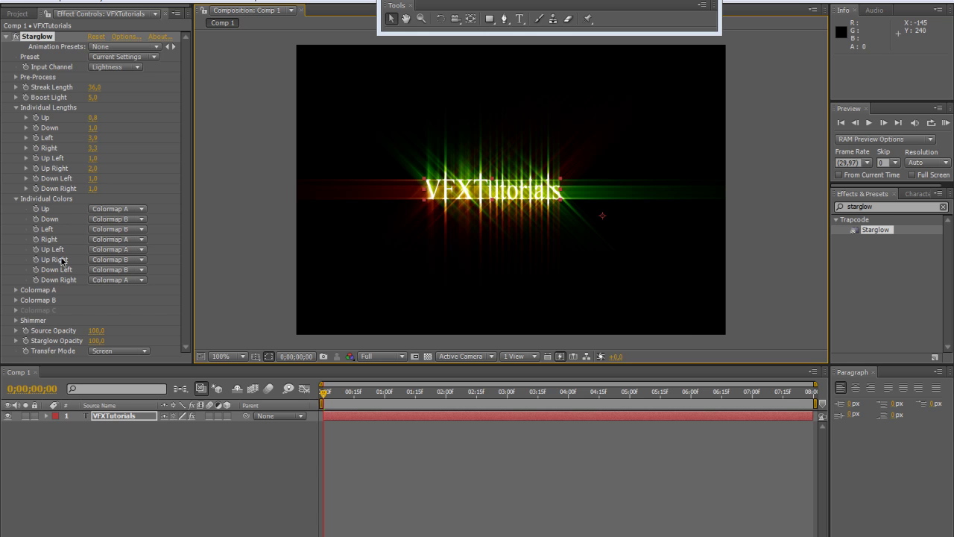
Set the Starglow Colormap A preset to Electric.
click(16, 290)
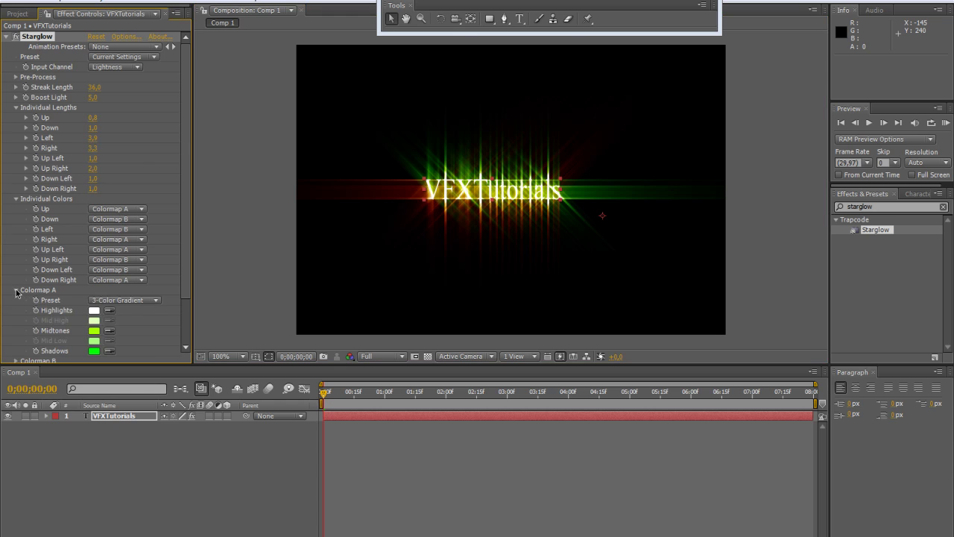
scroll(16, 290, down, 3)
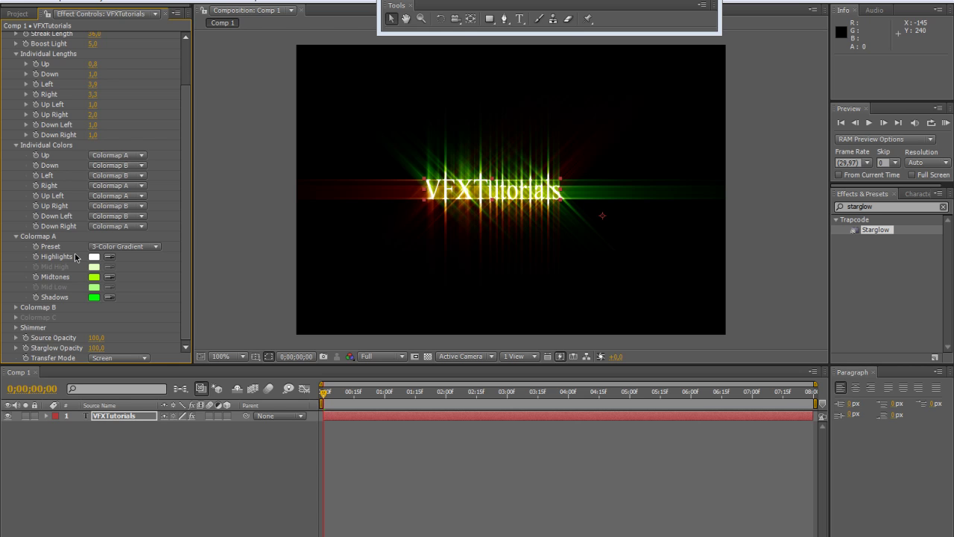
click(129, 247)
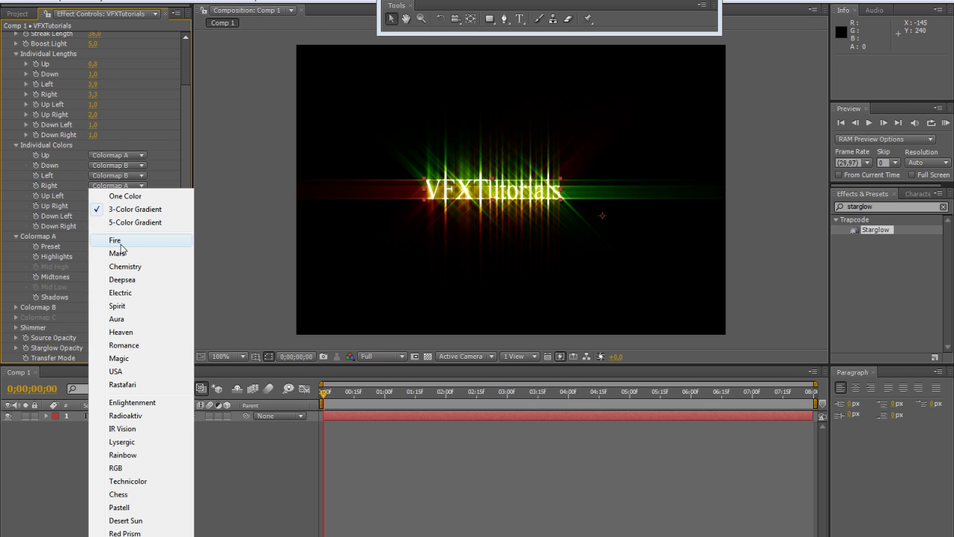
click(121, 293)
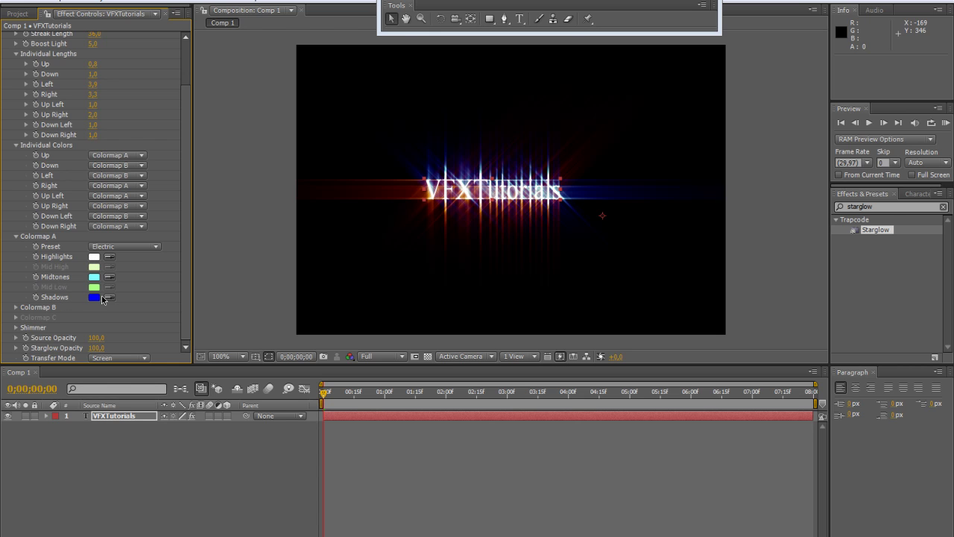
Change the Colormap A Highlights colour to a bright saturated green.
click(94, 256)
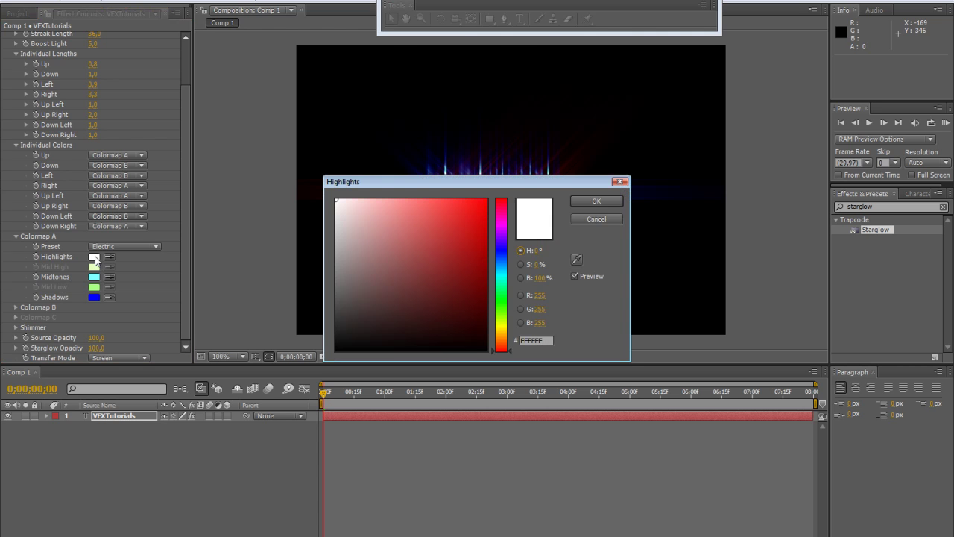
click(481, 254)
click(597, 201)
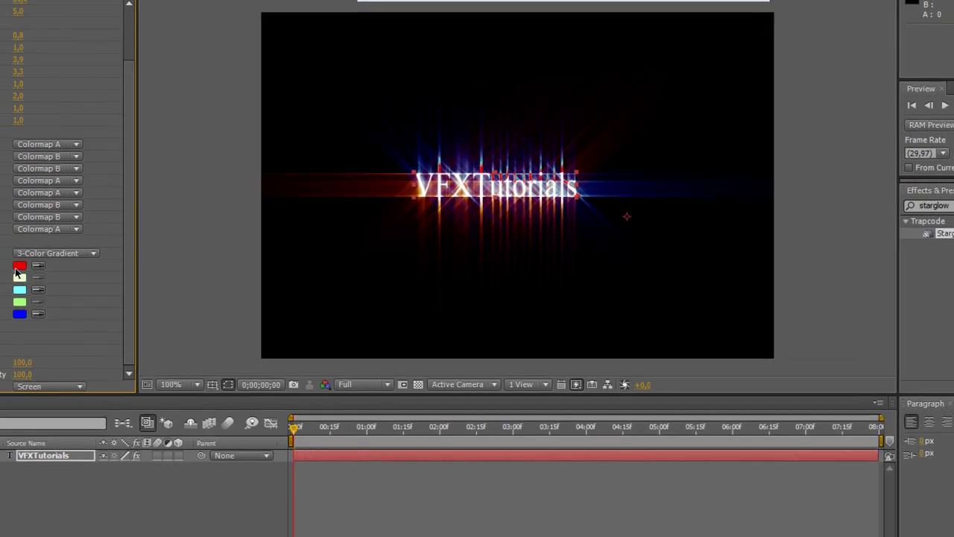
click(94, 257)
click(508, 334)
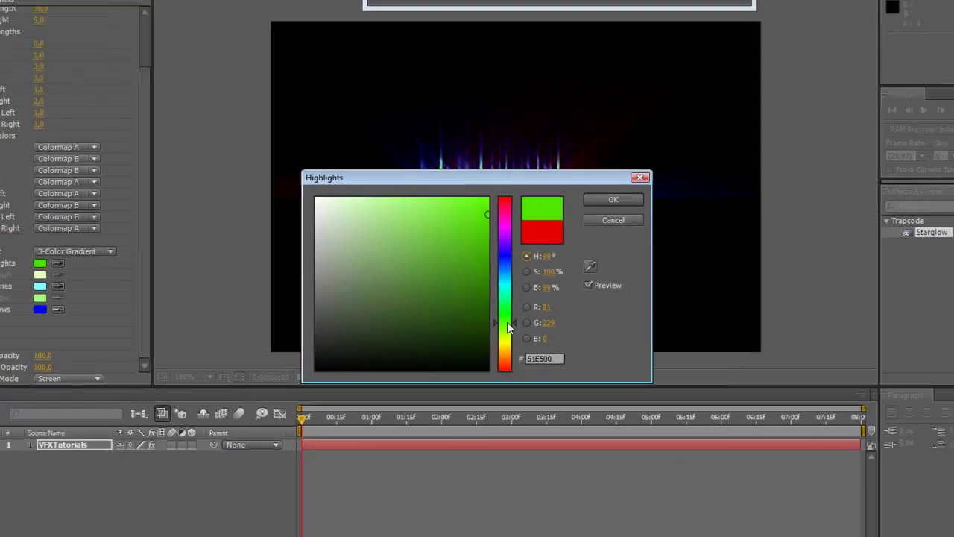
click(488, 197)
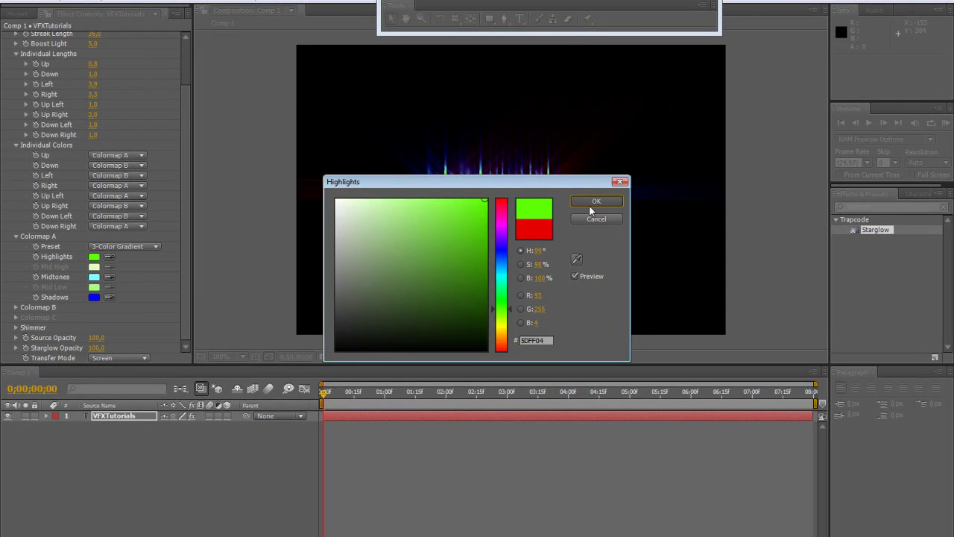
click(589, 205)
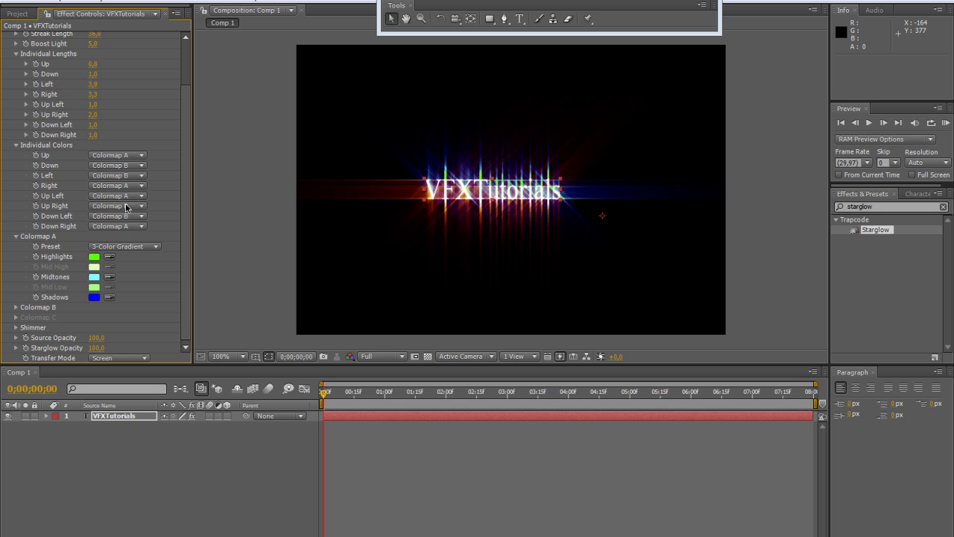
Assign Colormap B to the Up streak and Colormap A to the Down streak.
click(119, 155)
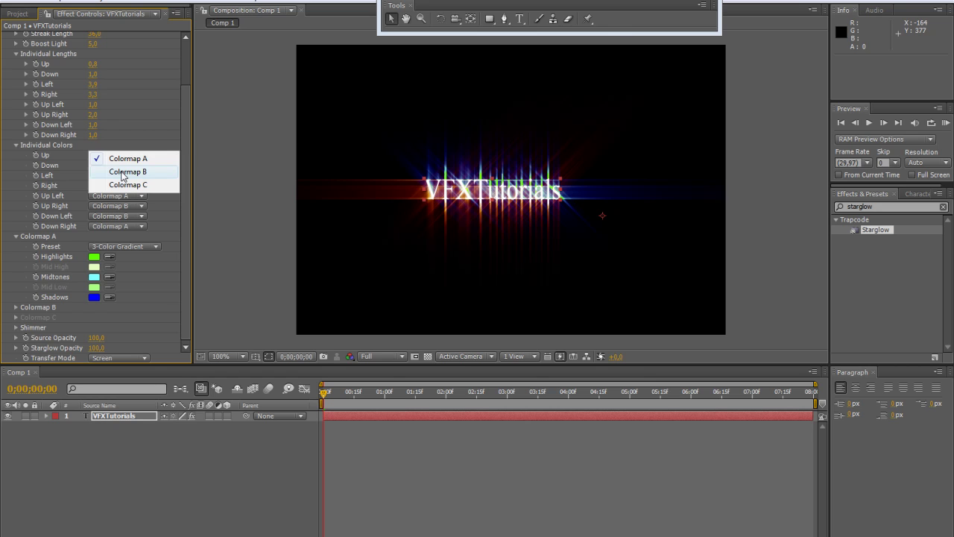
click(122, 172)
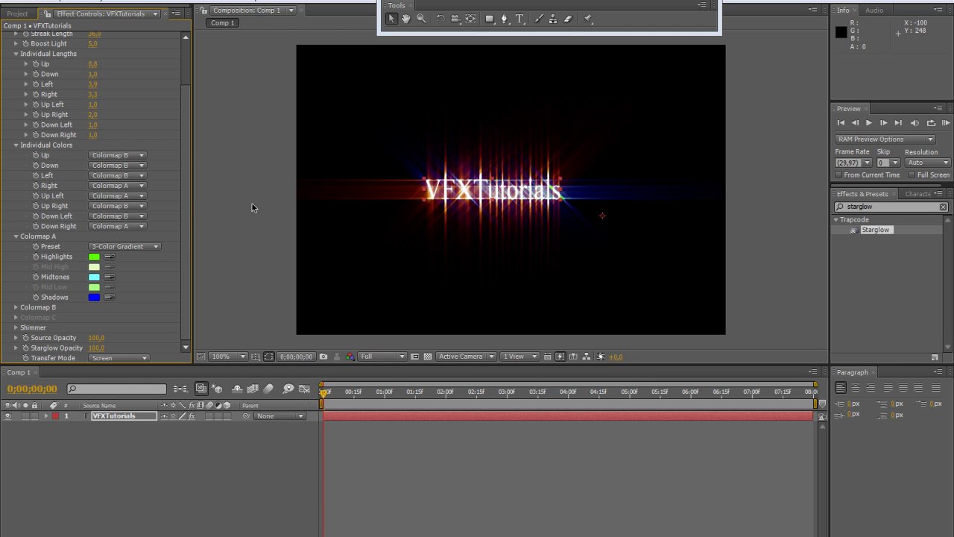
scroll(186, 209, up, 1)
scroll(183, 216, down, 1)
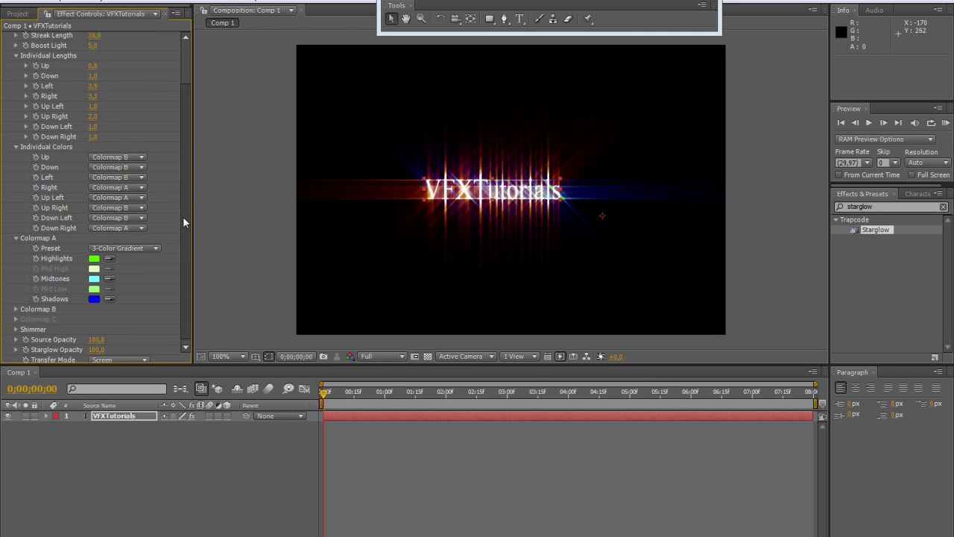
click(132, 164)
click(119, 155)
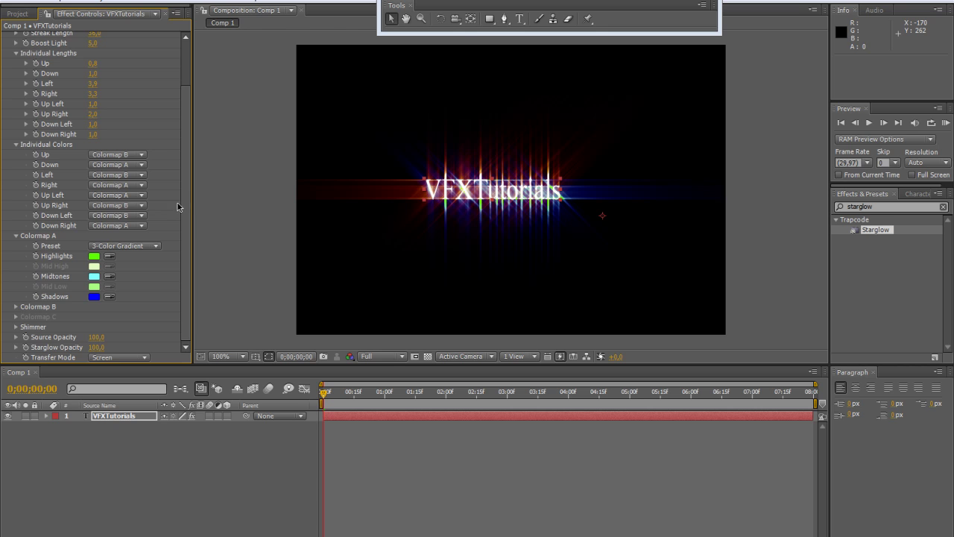
scroll(189, 209, up, 3)
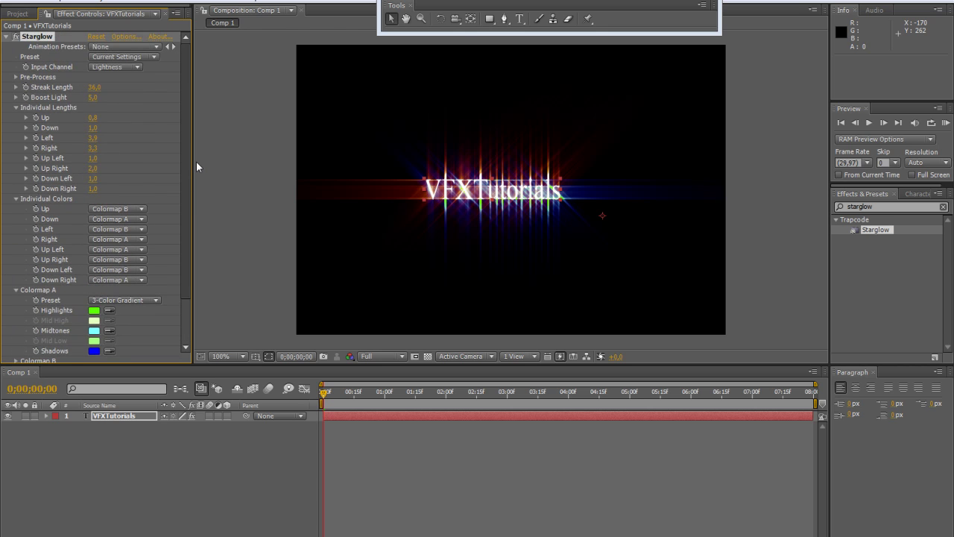
scroll(175, 303, down, 3)
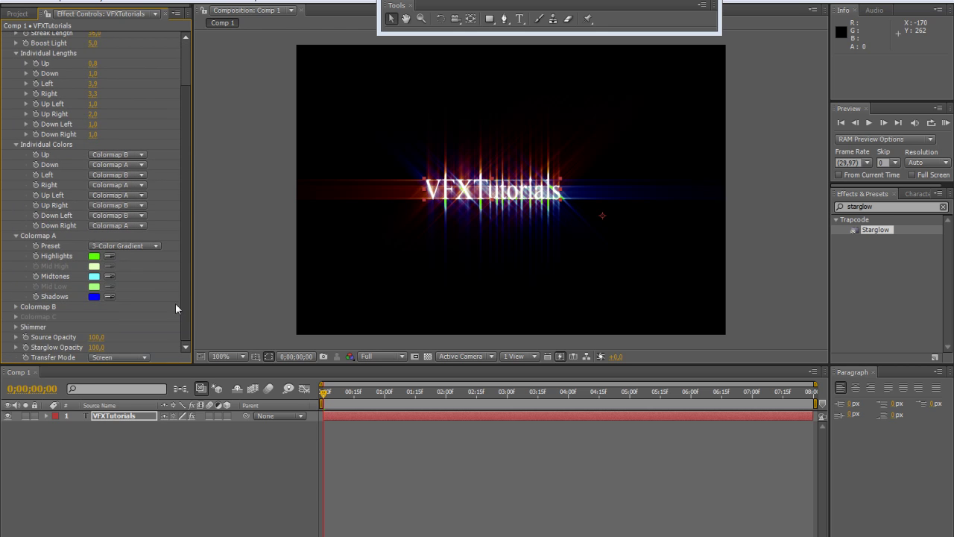
Expand Shimmer and raise its Amount to 72.
click(15, 328)
scroll(17, 332, down, 3)
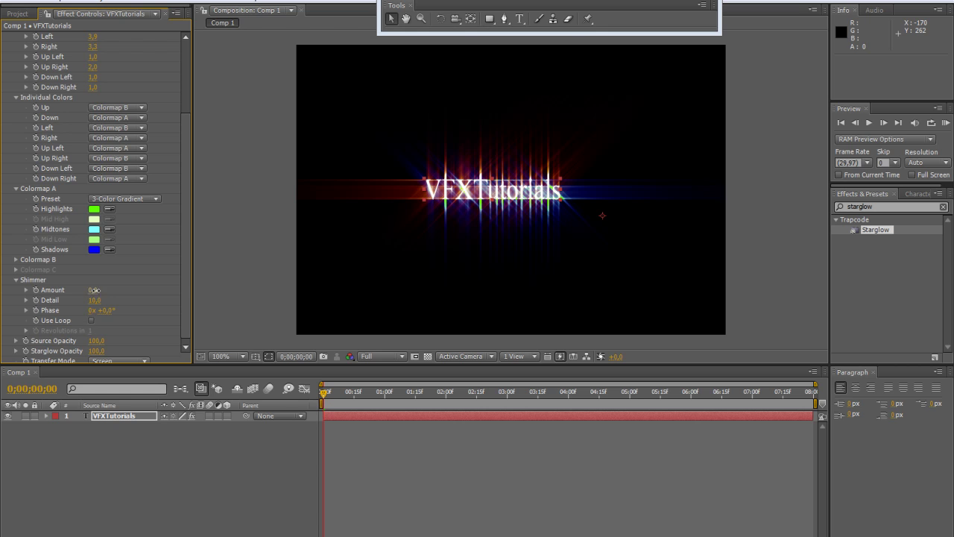
drag(93, 290, 51, 302)
Keyframe Shimmer Phase so it reaches 3 full revolutions at the composition's end.
click(35, 311)
drag(492, 392, 851, 393)
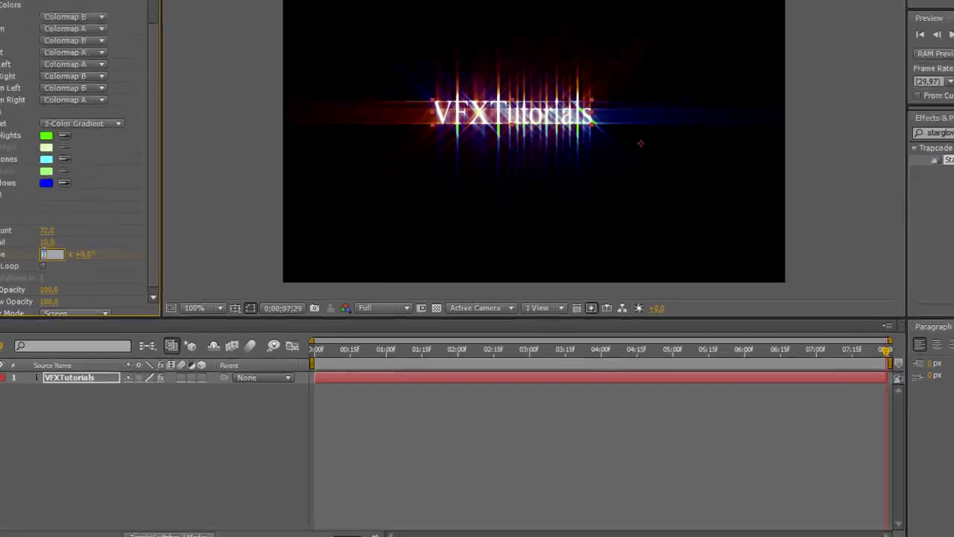
drag(88, 307, 125, 304)
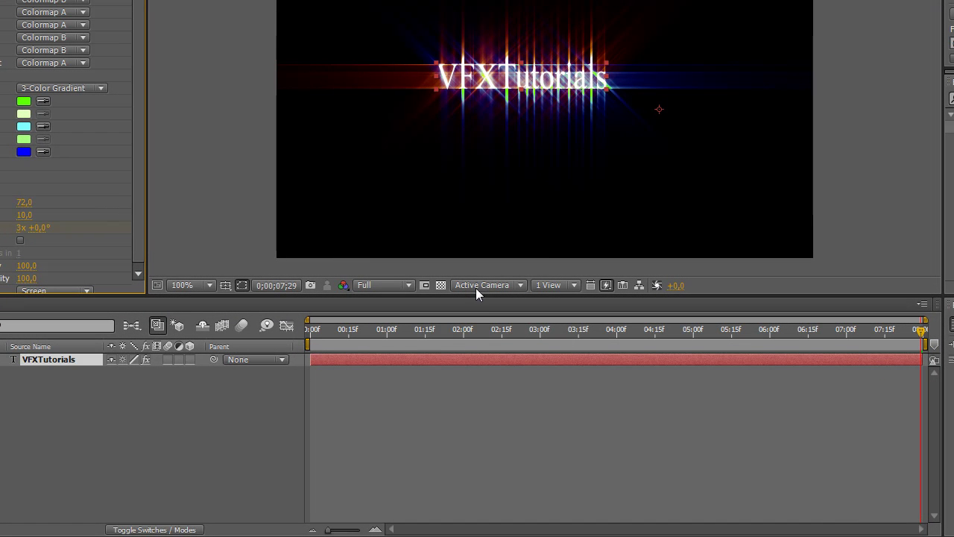
Set Shimmer Amount to 50 and preview the animated shimmer.
click(23, 202)
text(50)
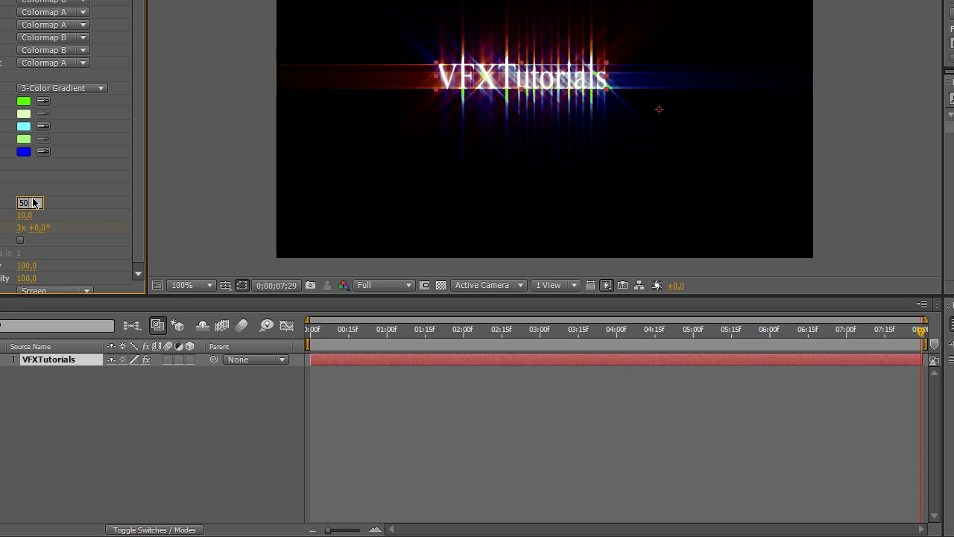
key(Return)
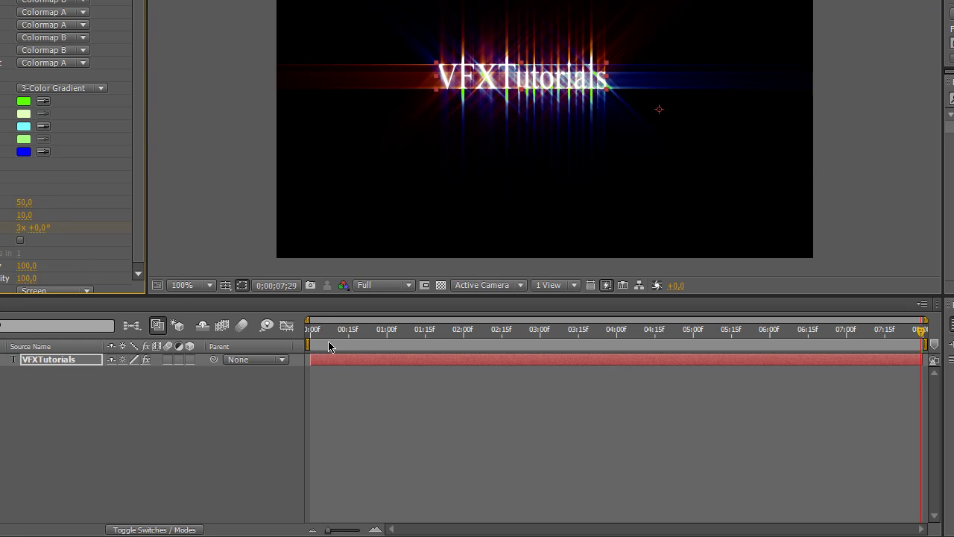
drag(325, 332, 298, 336)
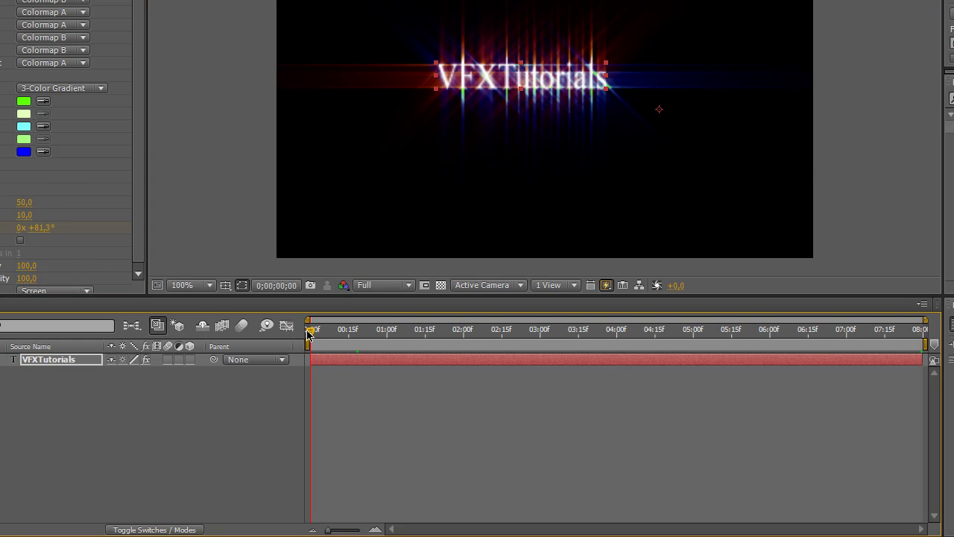
key(space)
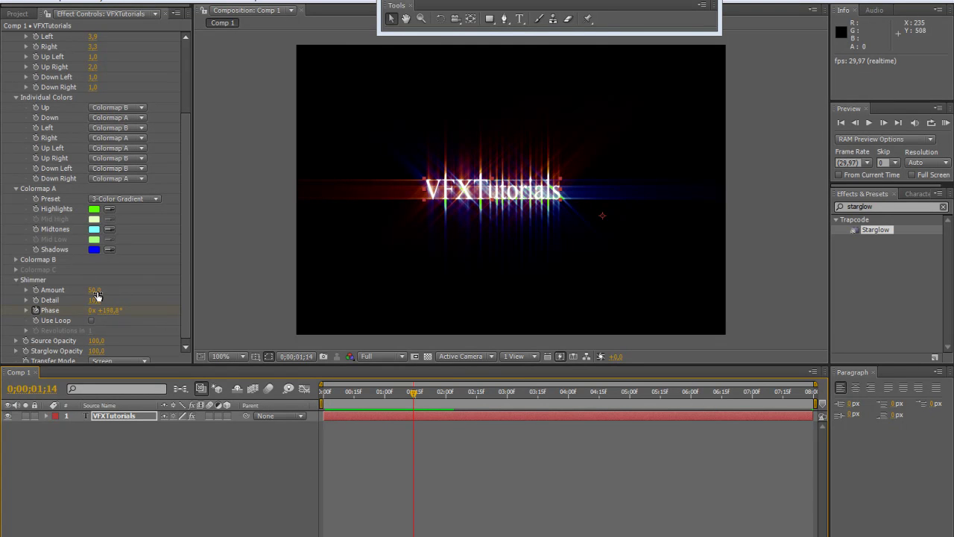
Raise Shimmer Amount to about 710 and RAM-preview the stronger shimmer from frame 0.
drag(326, 396, 439, 401)
key(KP_0)
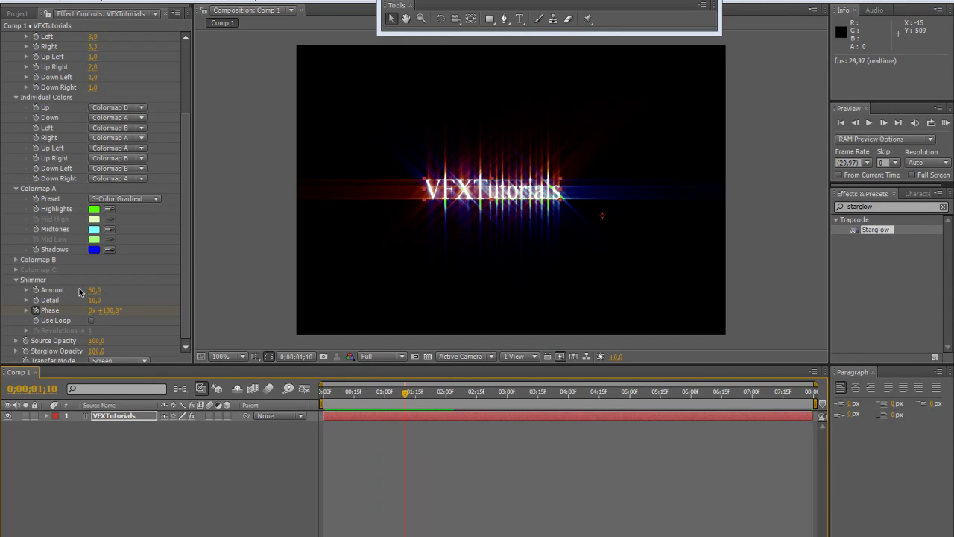
drag(93, 290, 505, 304)
drag(375, 399, 326, 393)
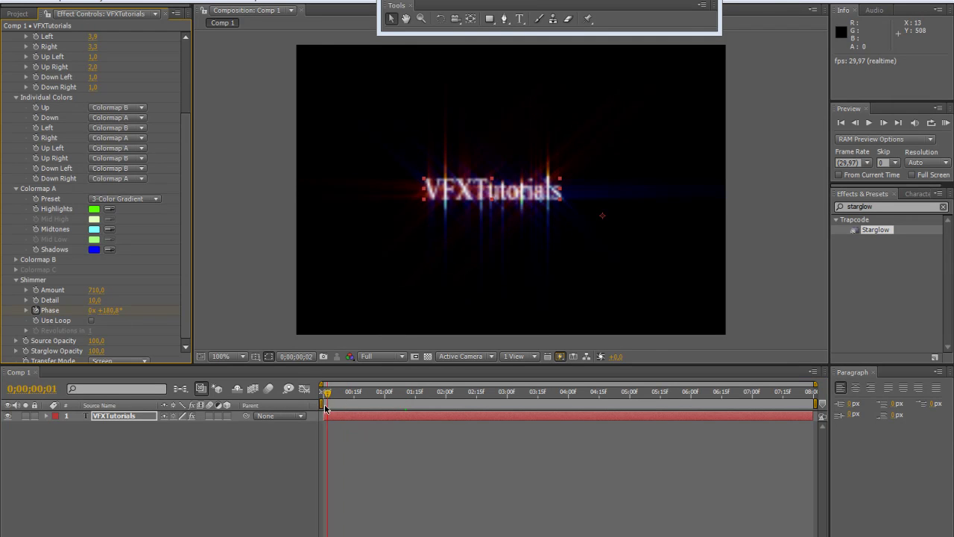
key(KP_0)
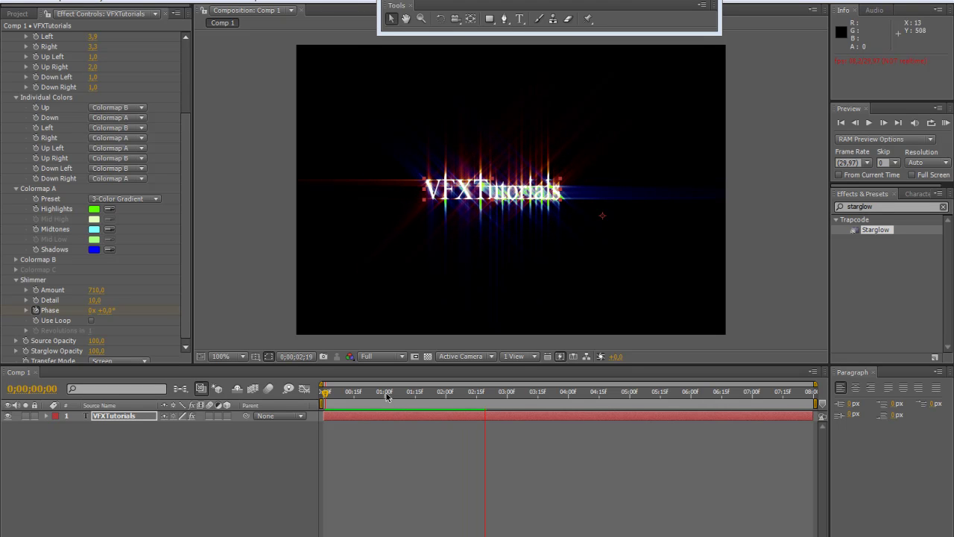
drag(389, 396, 367, 397)
key(KP_0)
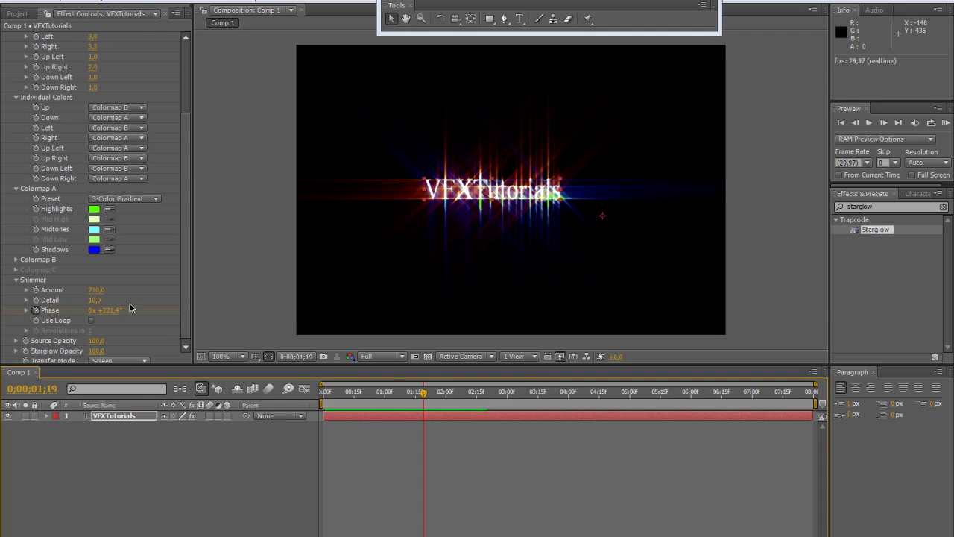
Swap Shimmer for Pre-Process and try Threshold at 175 and 160, settling on 143.
click(17, 280)
scroll(15, 305, up, 2)
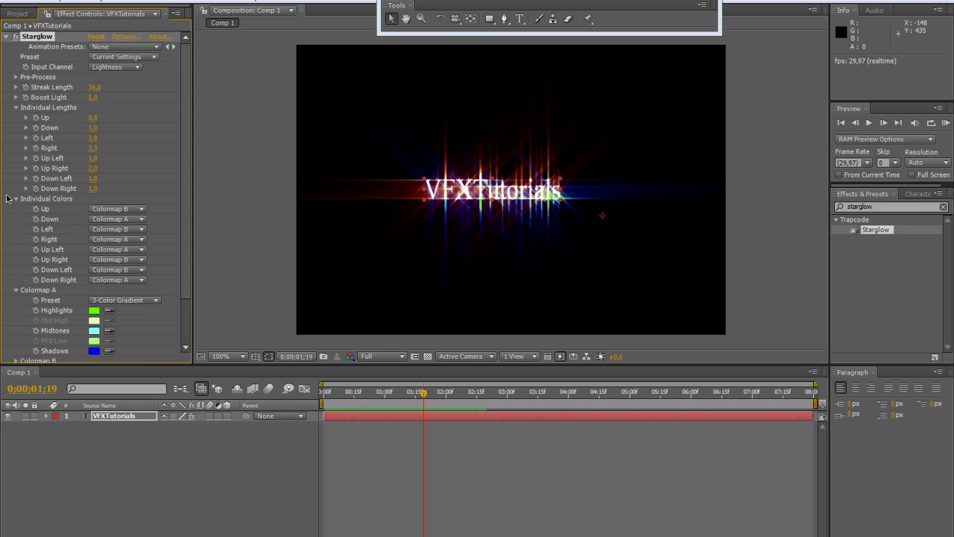
click(17, 77)
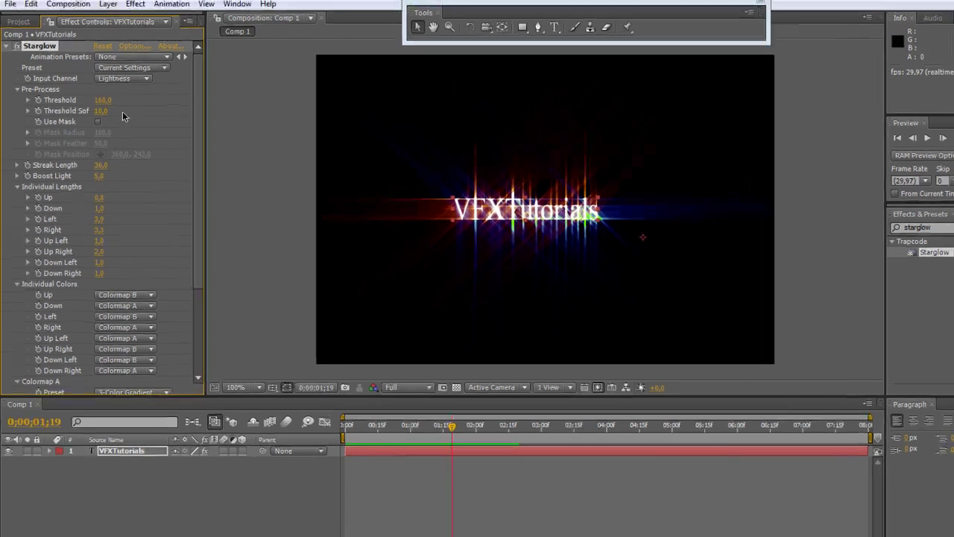
drag(96, 86, 109, 86)
drag(135, 135, 184, 153)
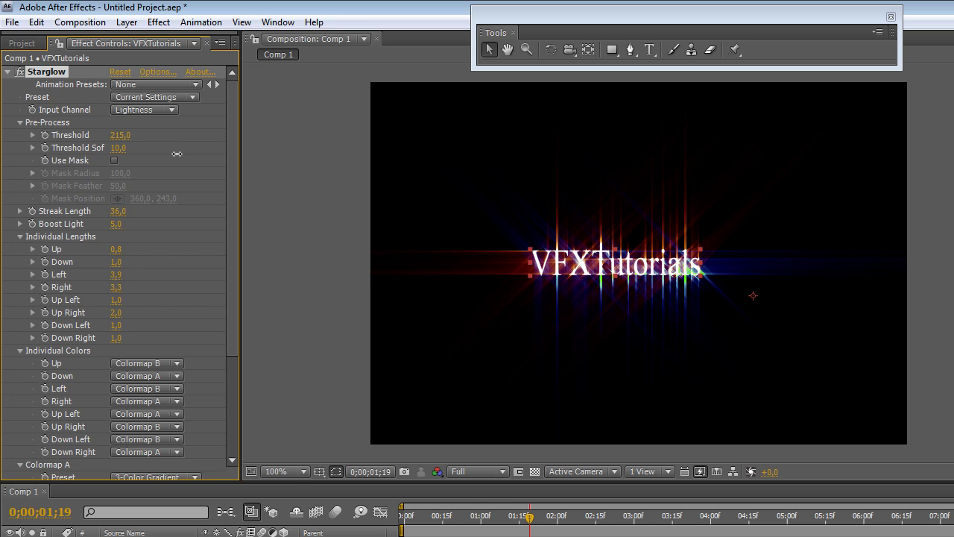
mouse_move(183, 153)
mouse_down()
mouse_move(122, 152)
mouse_move(184, 143)
mouse_up()
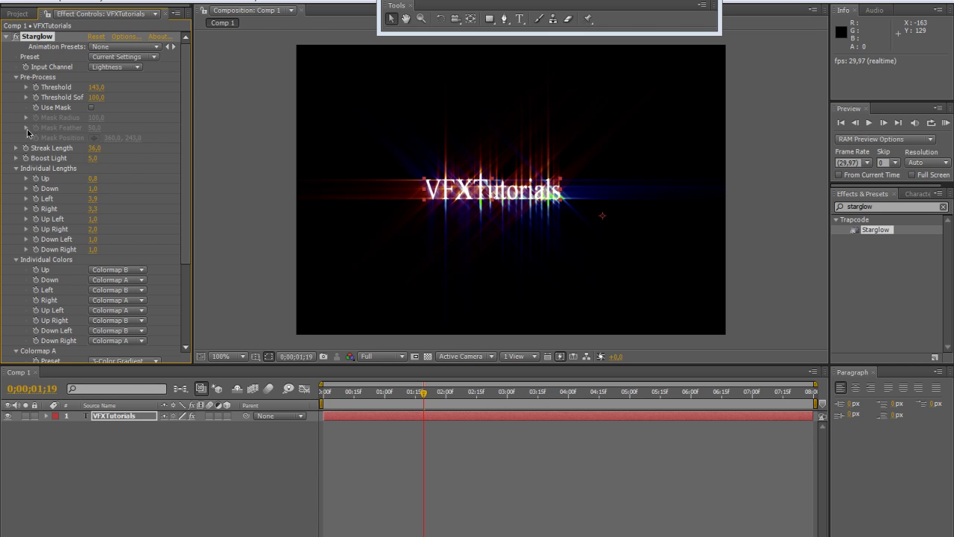
click(16, 78)
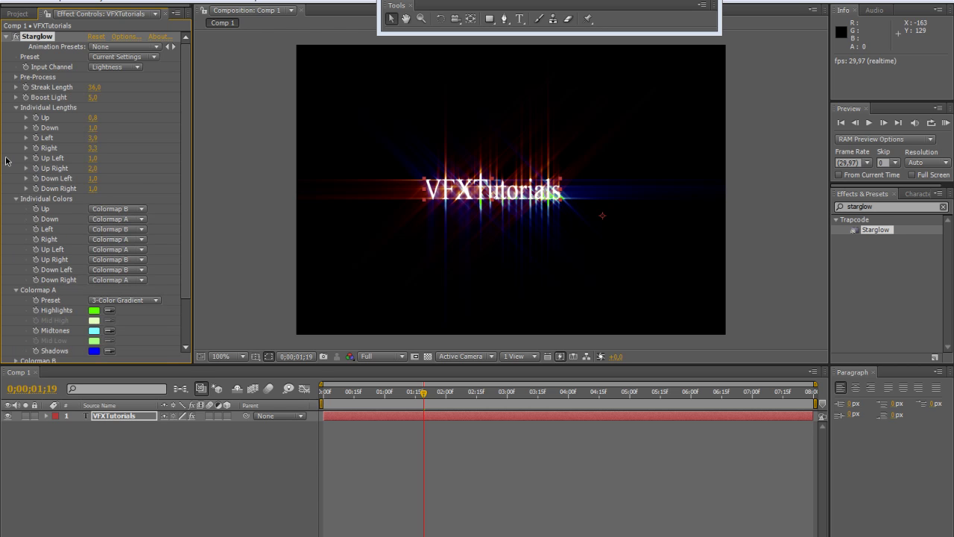
scroll(9, 161, down, 2)
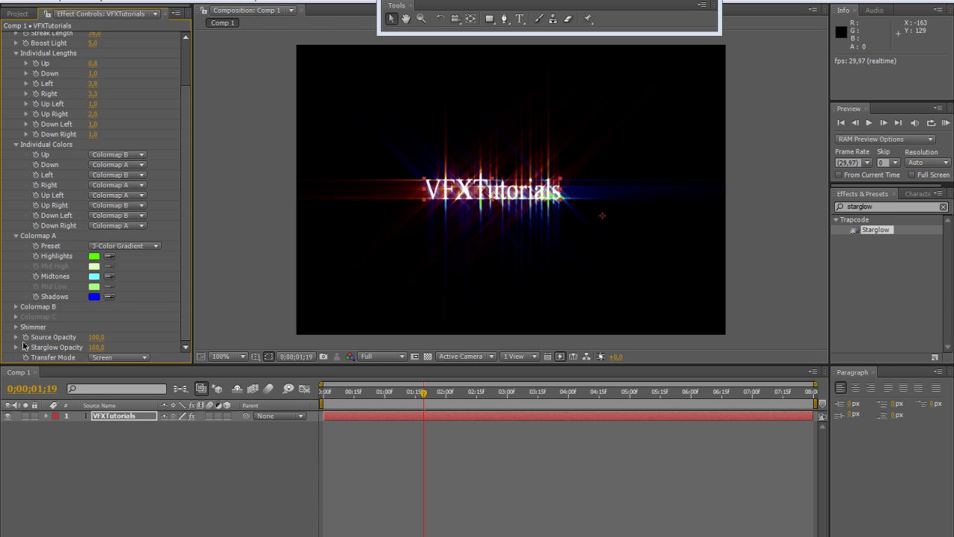
click(109, 358)
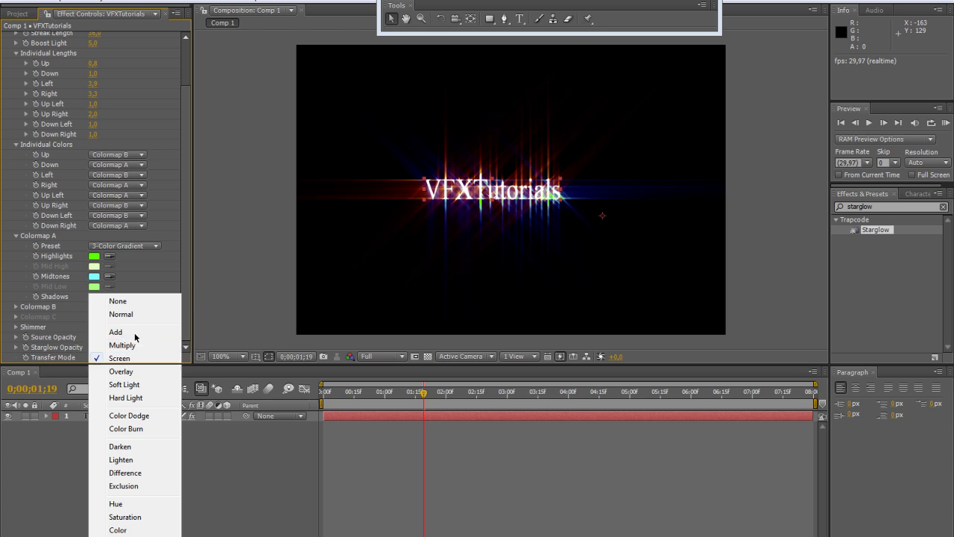
click(134, 335)
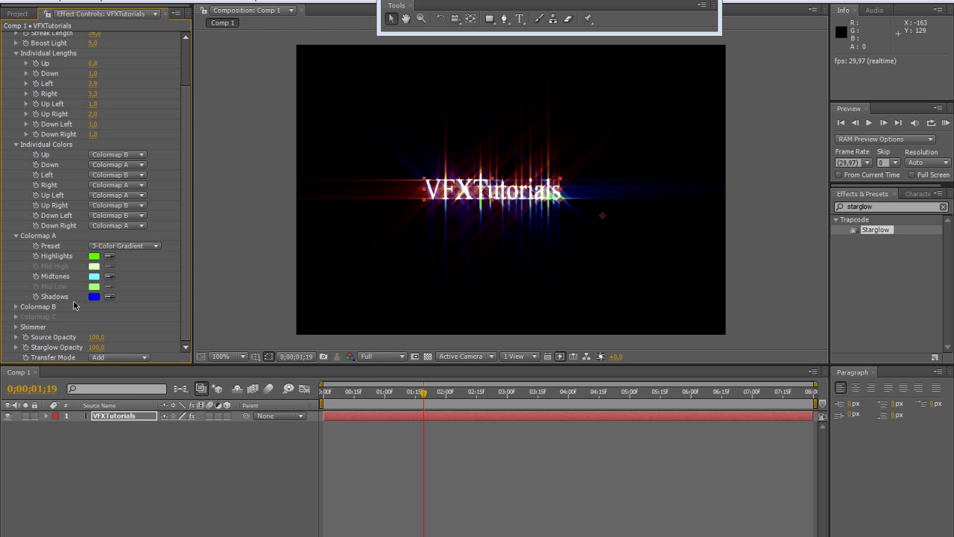
click(99, 359)
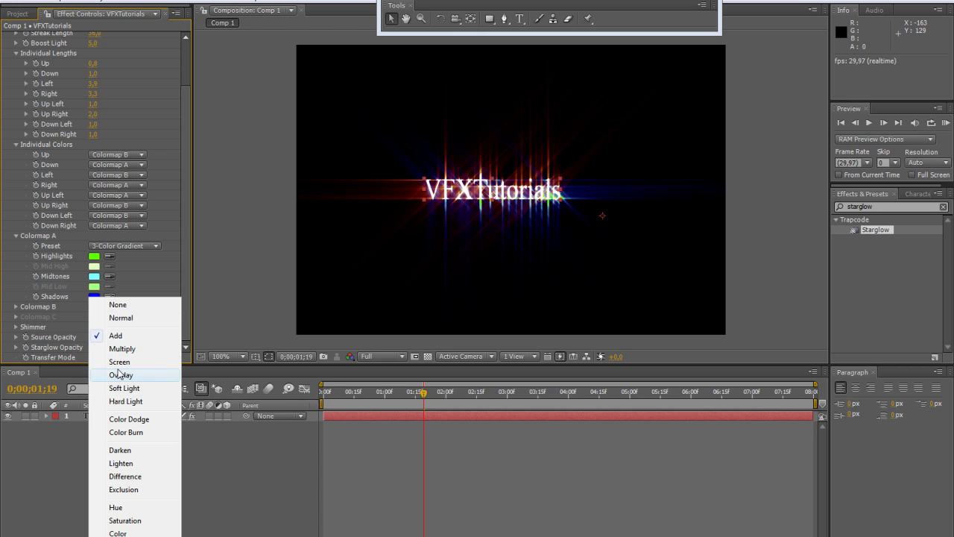
click(118, 362)
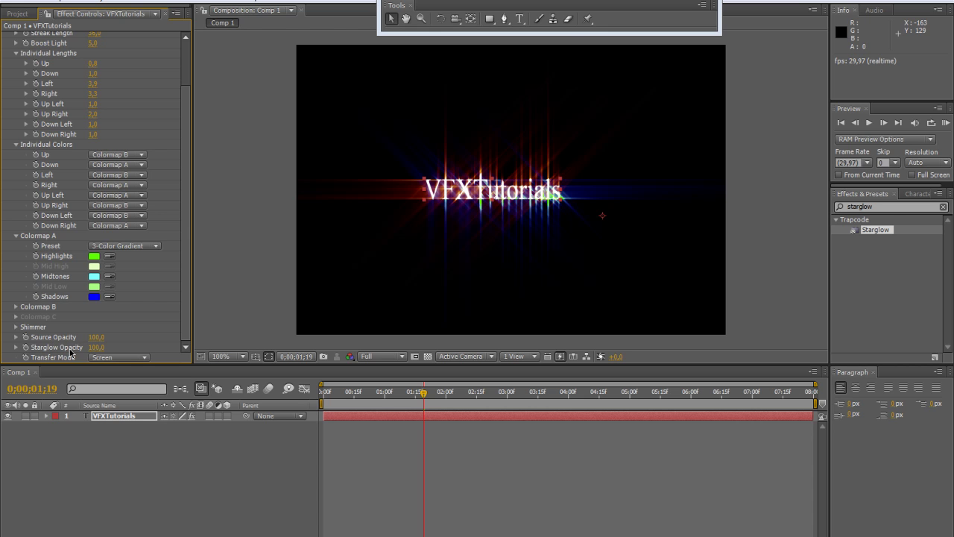
drag(96, 347, 173, 349)
drag(334, 395, 311, 403)
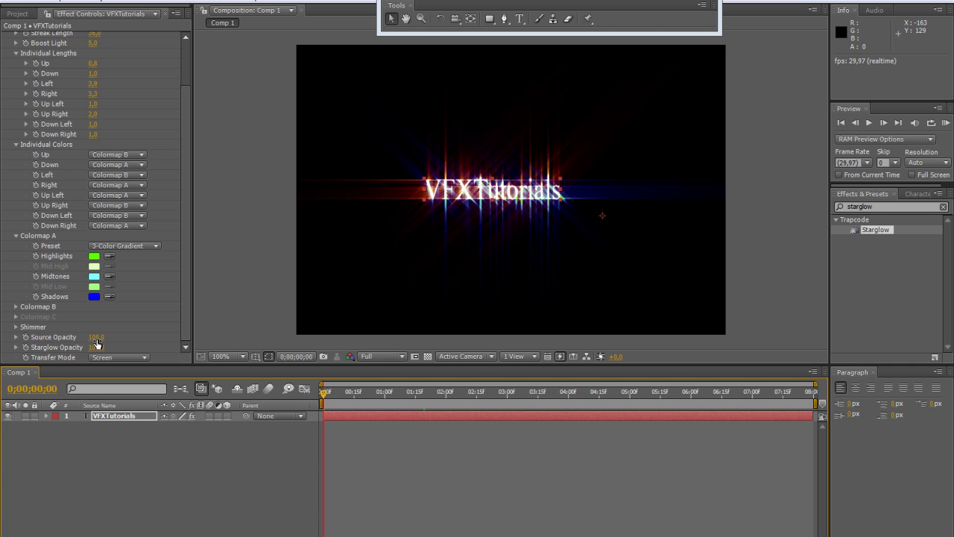
click(47, 350)
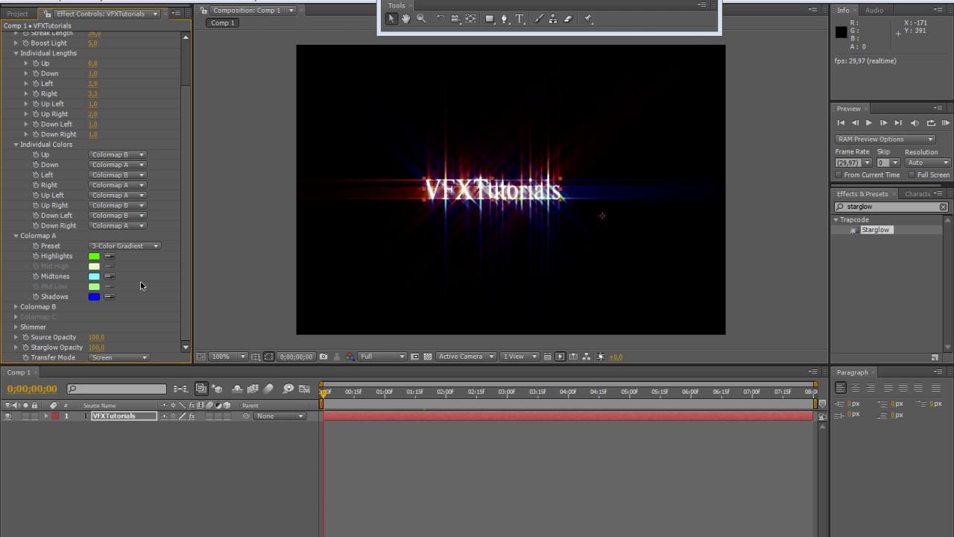
scroll(188, 284, up, 3)
scroll(191, 260, down, 3)
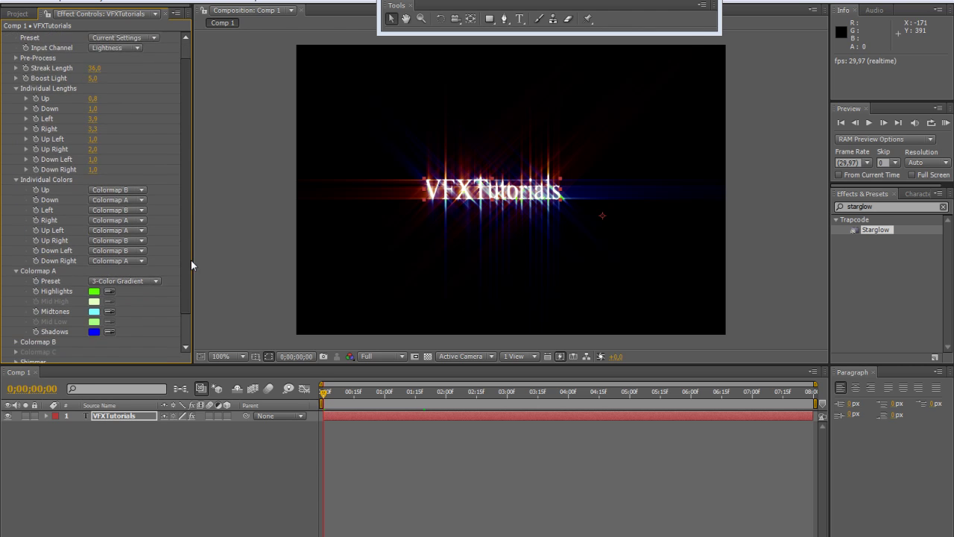